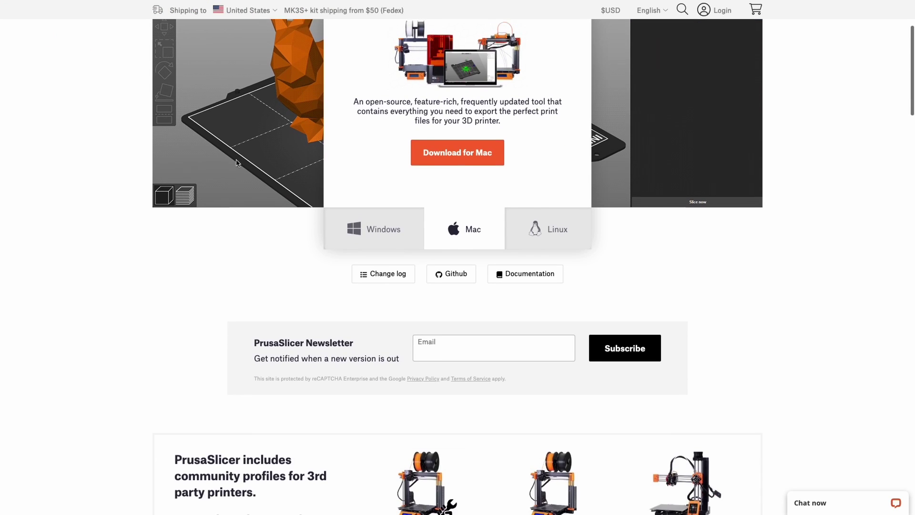
Scroll down and back up through the Features list on PrusaSlicer's download page.
scroll(237, 160, down, 10)
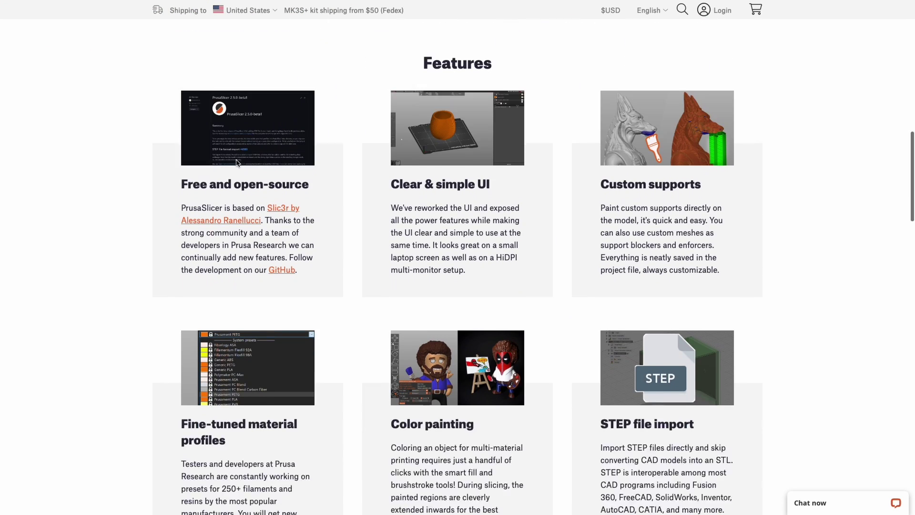
scroll(236, 160, down, 15)
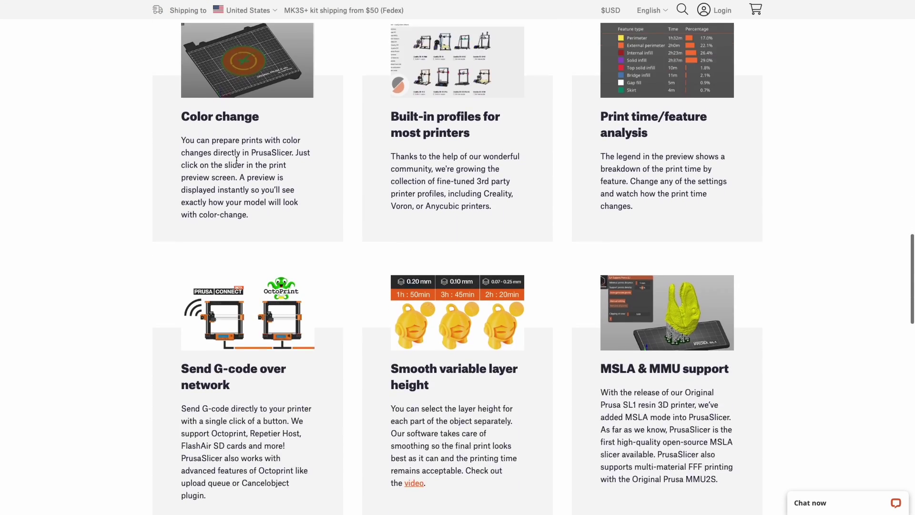
scroll(237, 163, down, 8)
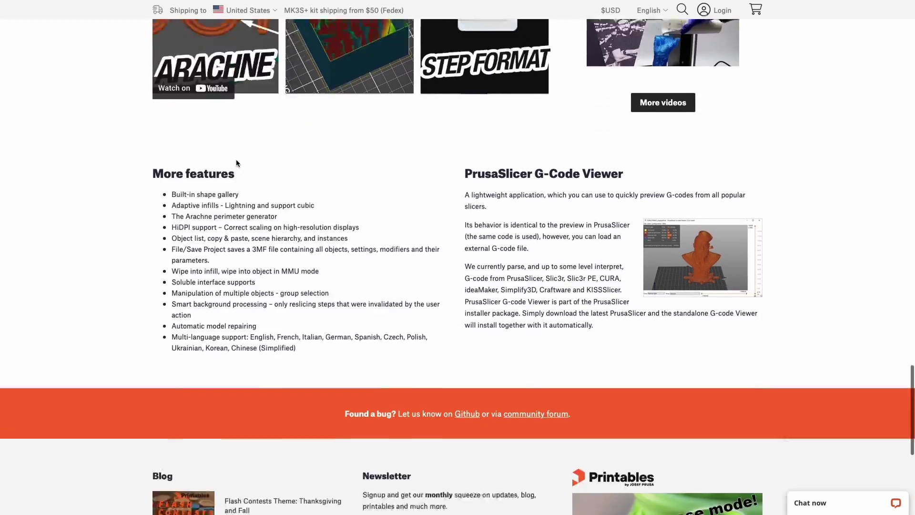
scroll(237, 164, up, 9)
scroll(237, 163, up, 20)
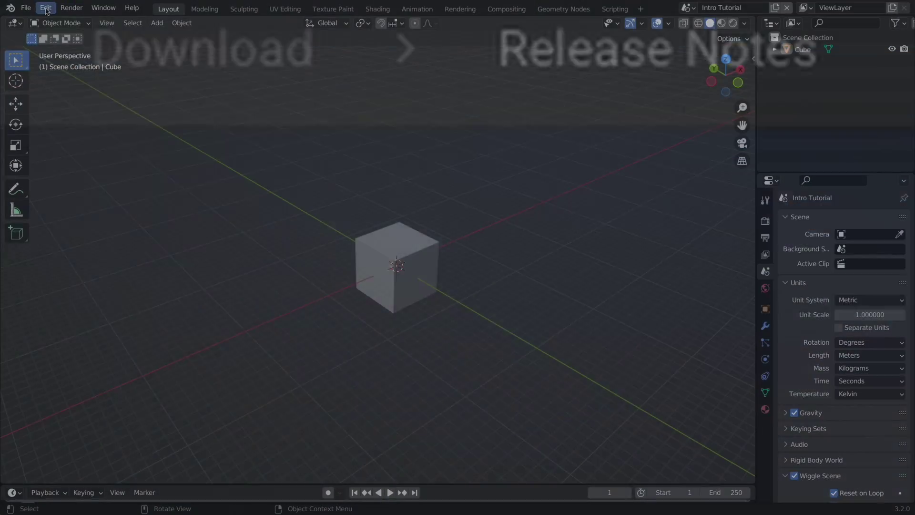
Search 'toolb' in Preferences and enable the Mesh: 3D-Print Toolbox add-on.
click(46, 8)
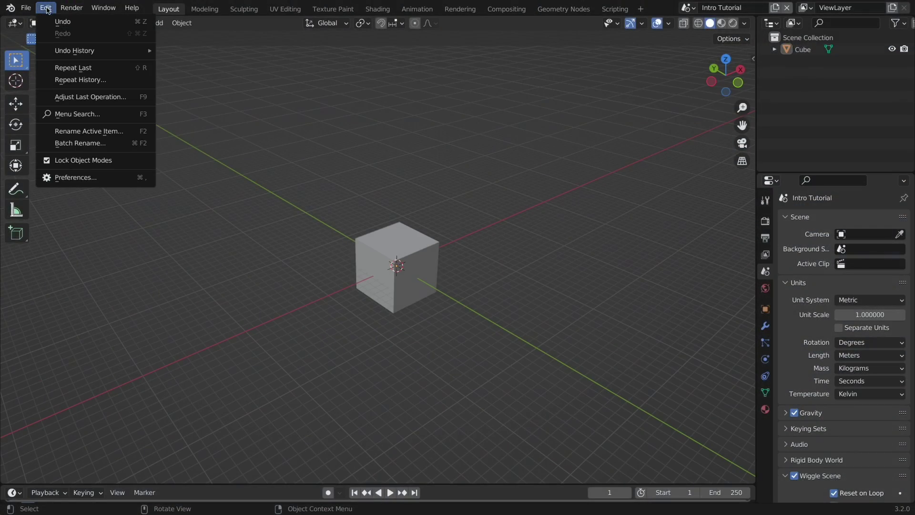
click(71, 177)
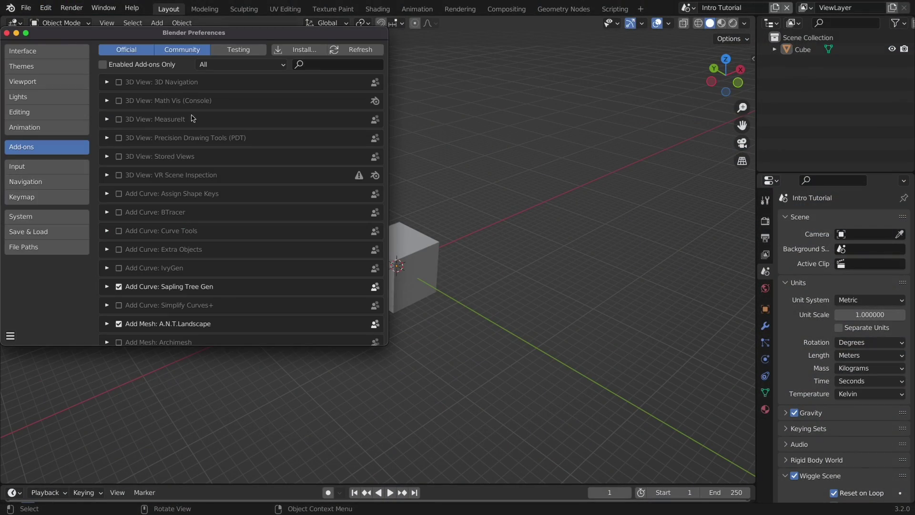
text(t)
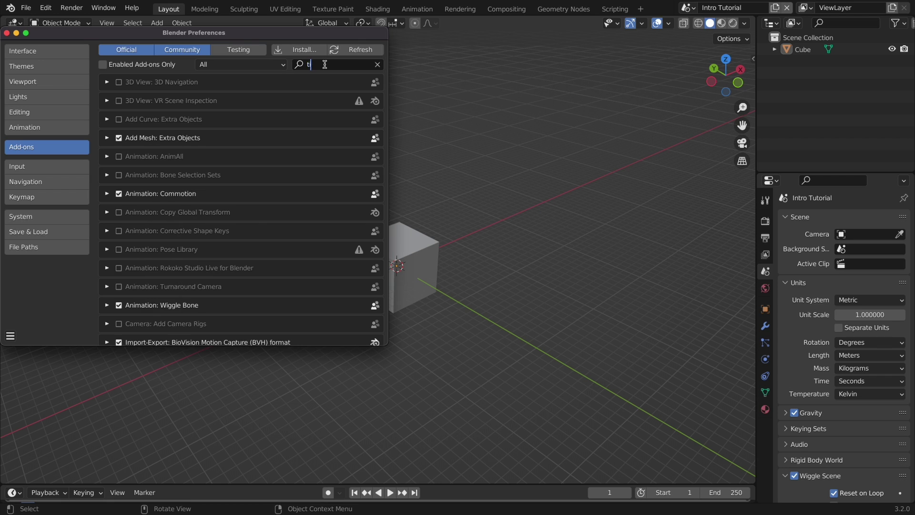
text(oolbox)
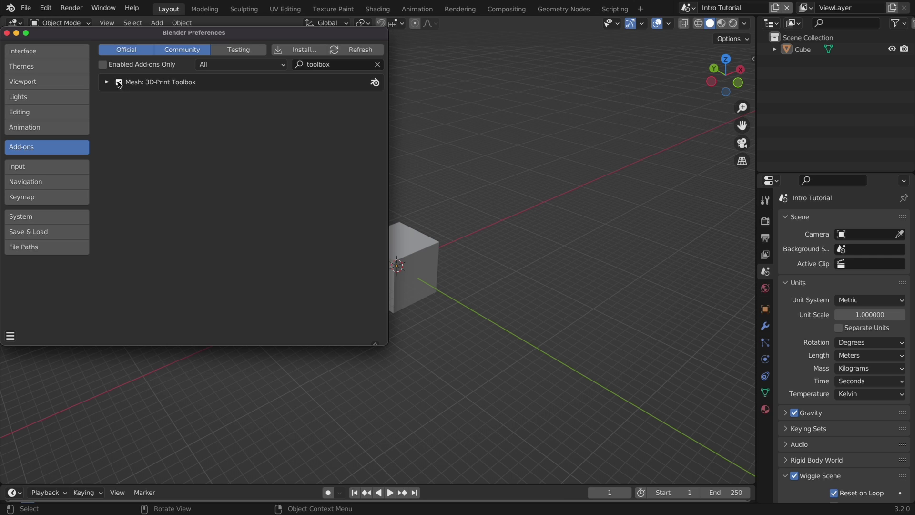
click(109, 82)
click(108, 82)
In Scene properties, set Unit Scale to 0.001 and Length units to Millimeters.
click(7, 34)
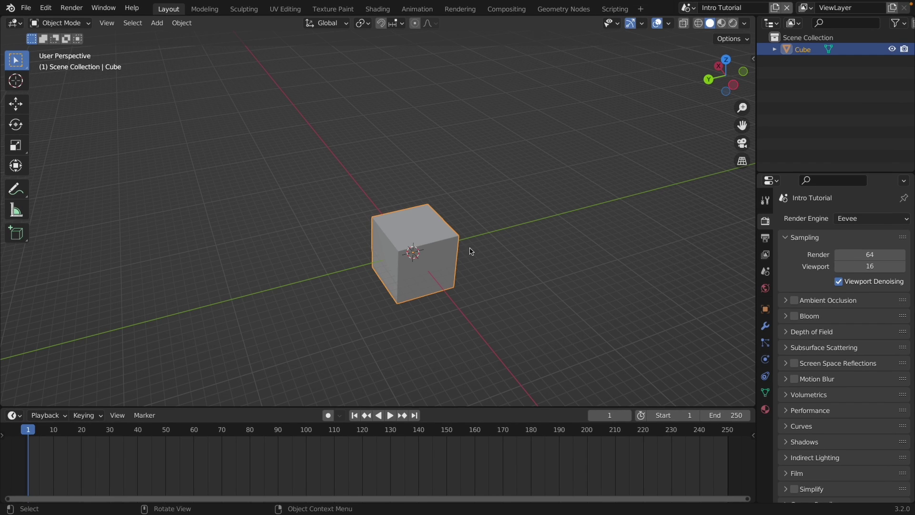
click(765, 272)
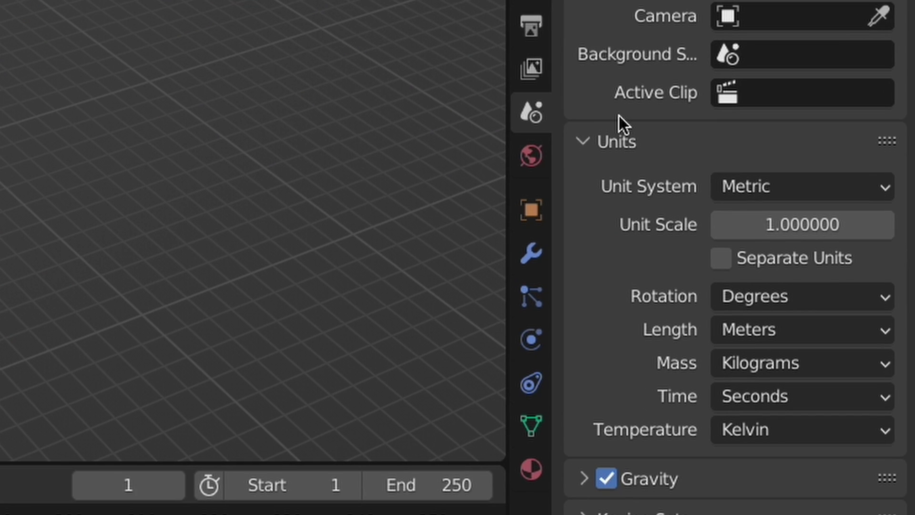
click(772, 225)
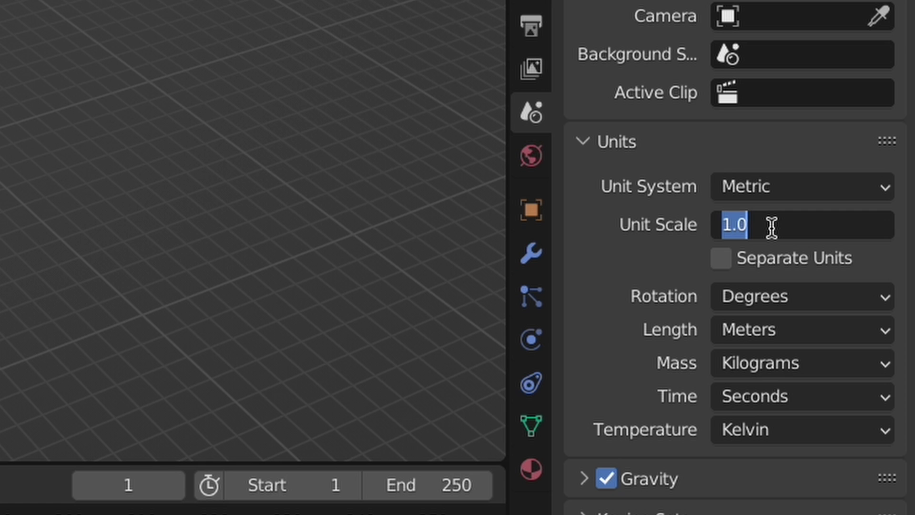
text(.001)
key(Return)
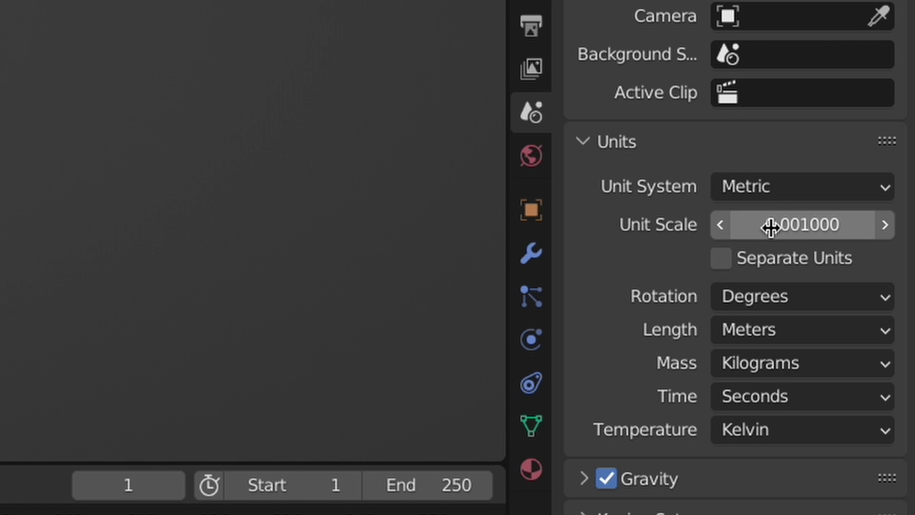
click(767, 333)
click(770, 496)
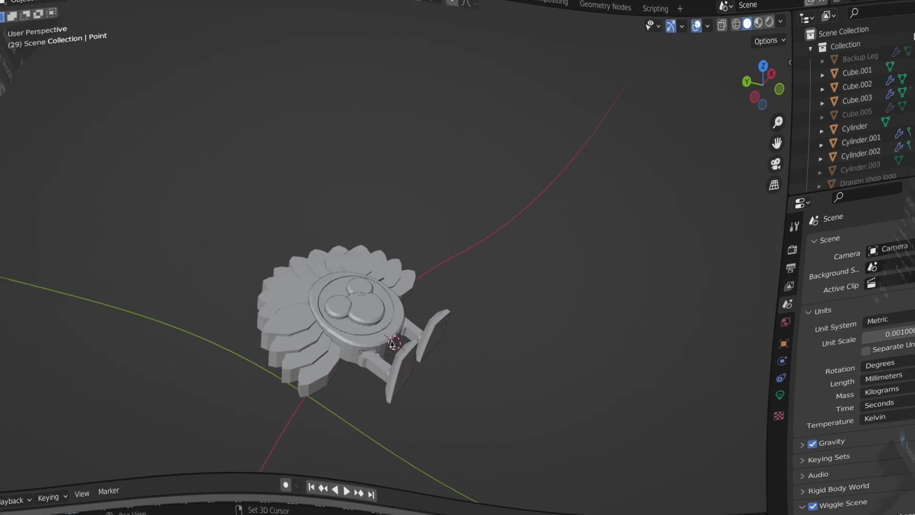
Select the Cube.003 leg bracket on the turkey and enter Edit Mode on it.
middle_drag(425, 352, 468, 359)
click(466, 356)
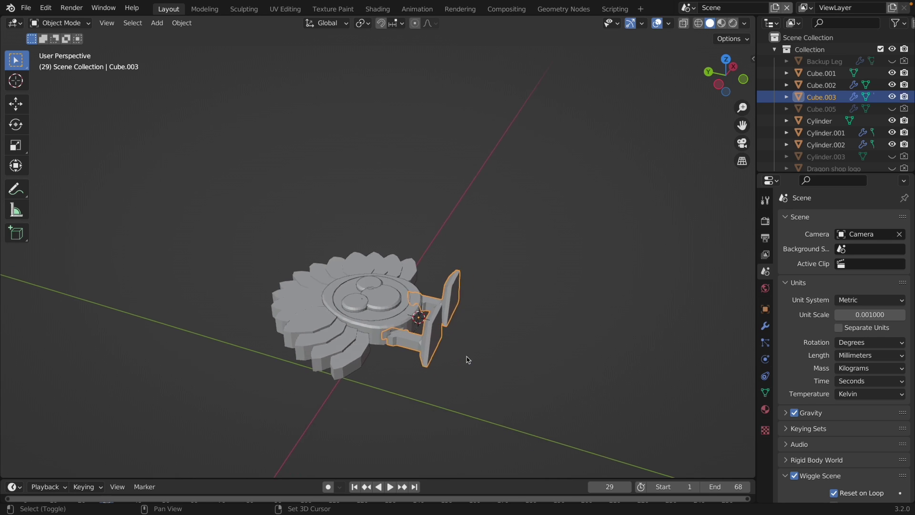
scroll(560, 378, up, 3)
middle_drag(559, 378, 560, 374)
click(559, 374)
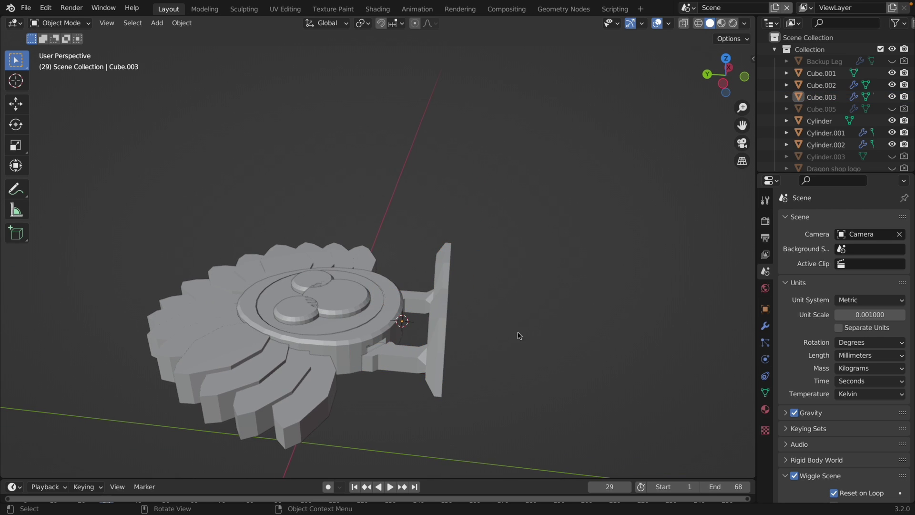
click(439, 337)
key(Tab)
scroll(474, 331, up, 8)
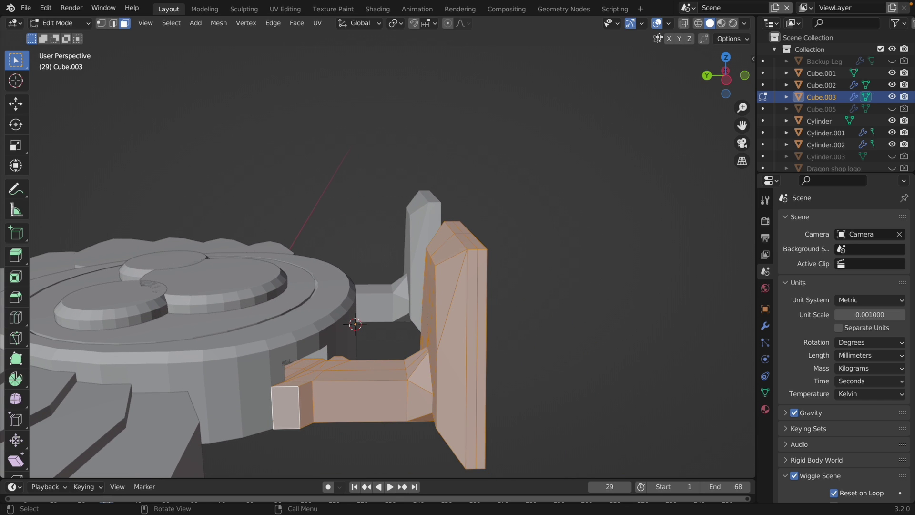
Turn on the Edge Length overlay and select a diagonal edge to read its length.
click(669, 23)
click(595, 404)
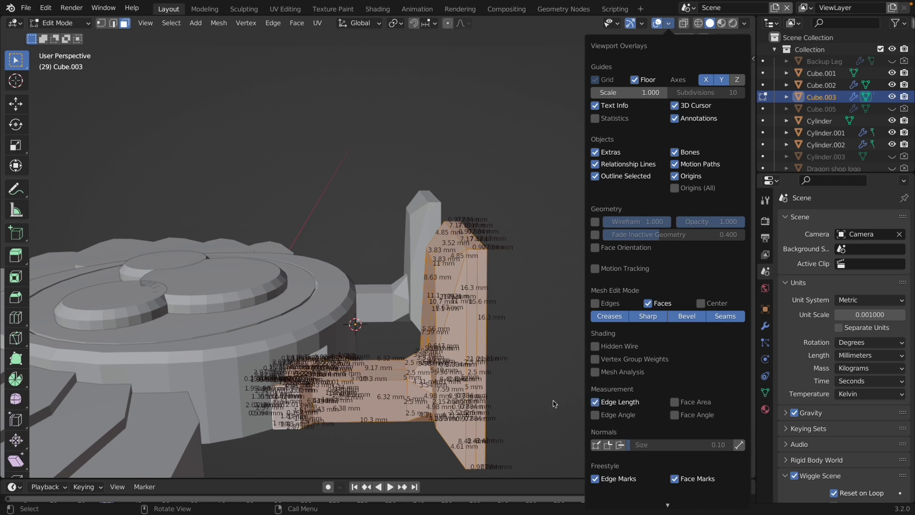
click(113, 23)
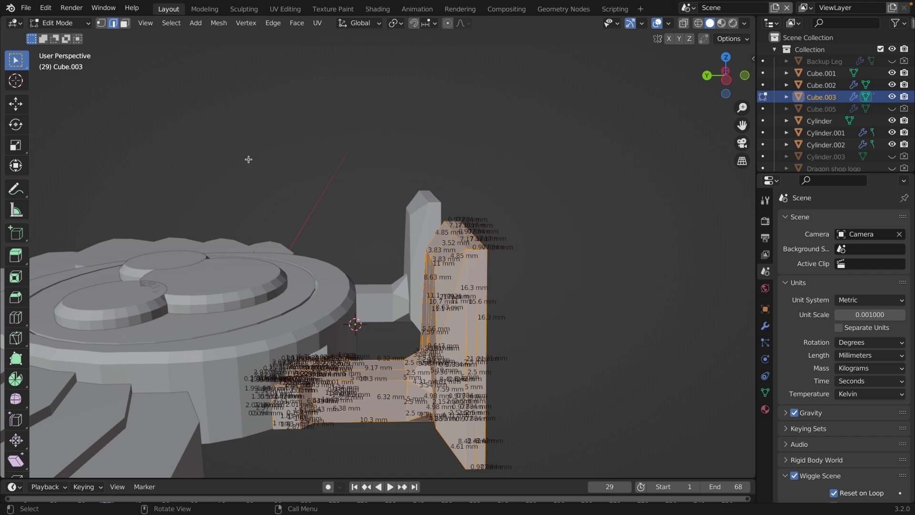
click(448, 301)
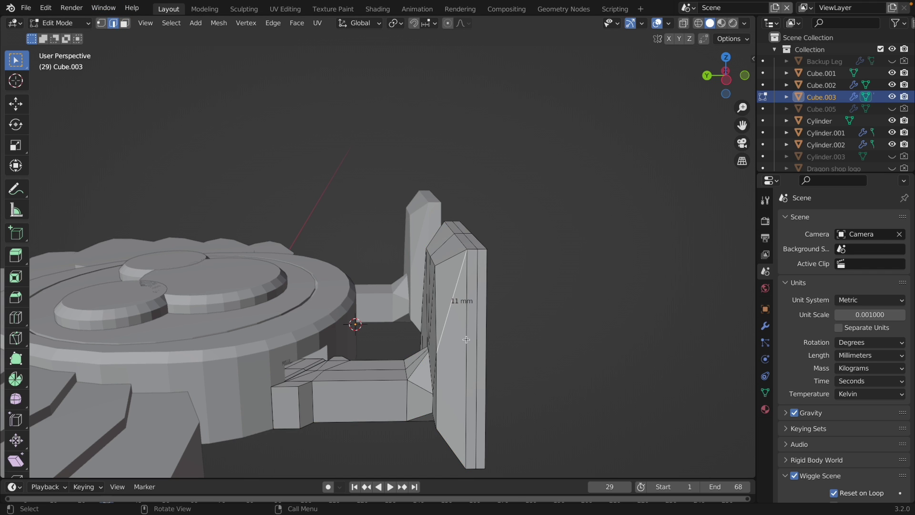
Select the whole linked bracket mesh and stretch it along Z.
middle_drag(466, 339, 448, 338)
key(ctrl+l)
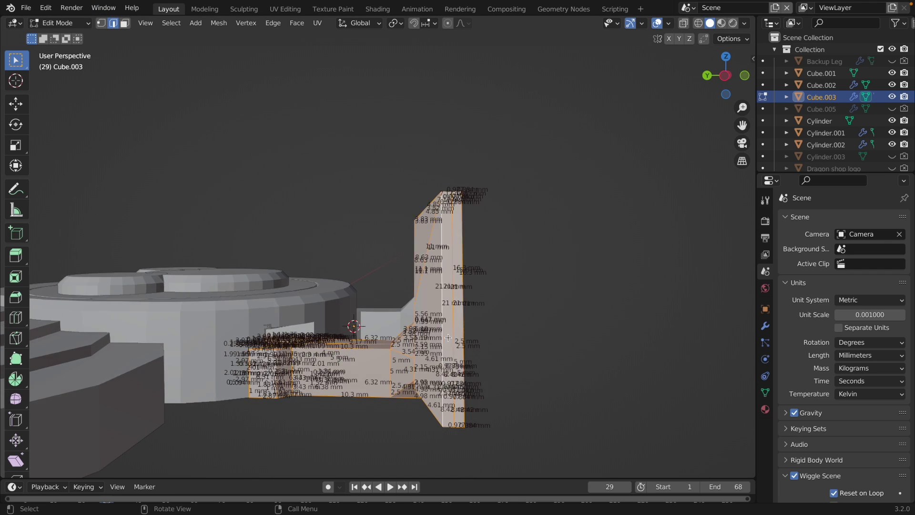
key(s)
key(z)
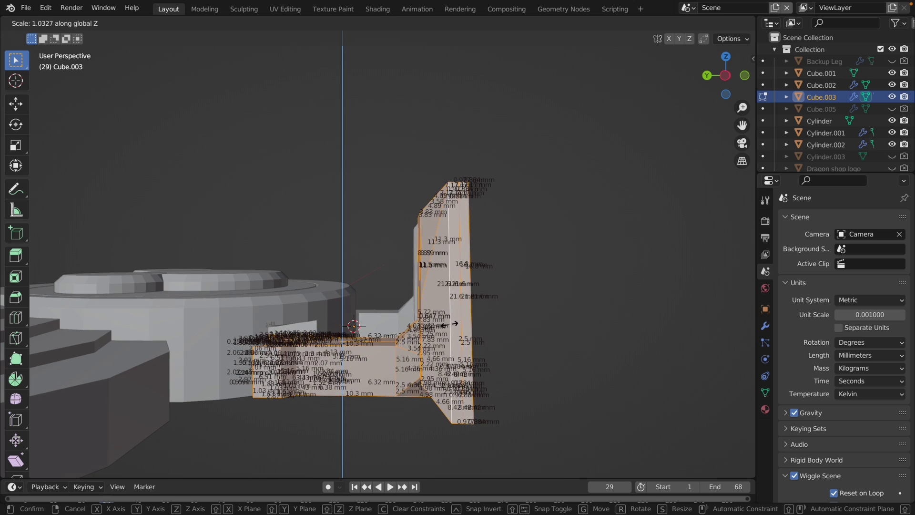
click(449, 325)
Apply the bracket's scale in Object Mode with Ctrl+A > Scale.
key(Tab)
middle_drag(449, 325, 451, 327)
key(ctrl+a)
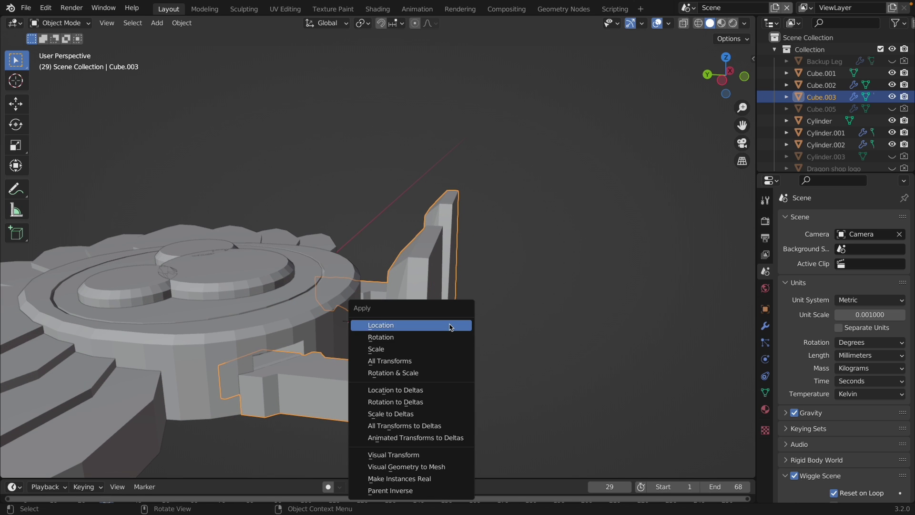
click(415, 350)
Recheck an edge length on the bracket mesh, then return to Object Mode.
key(Tab)
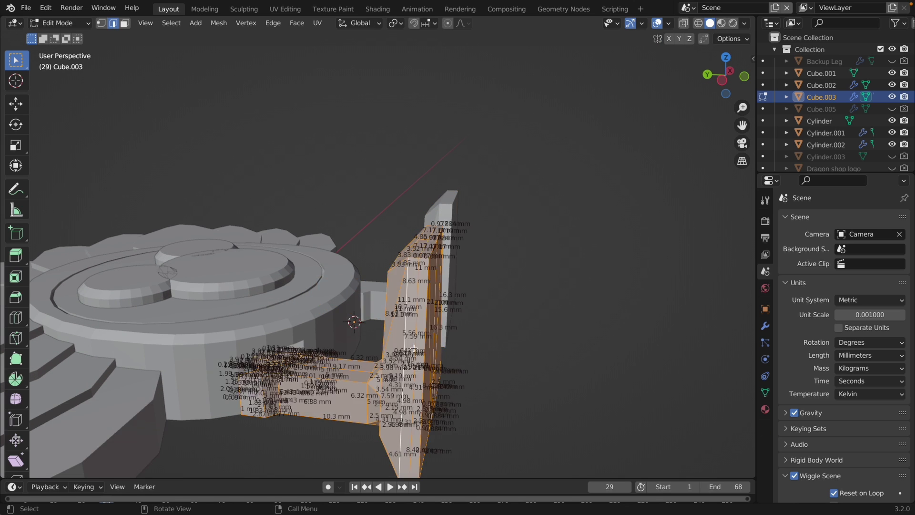
middle_drag(414, 351, 479, 285)
click(458, 303)
key(Tab)
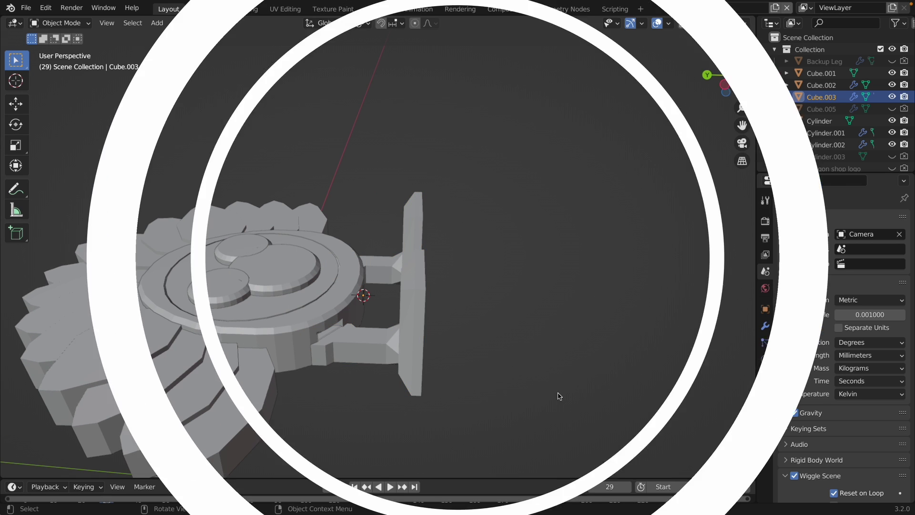
Set the 3D-Print toolbox export path to the Desktop for the selected bracket.
click(395, 344)
key(n)
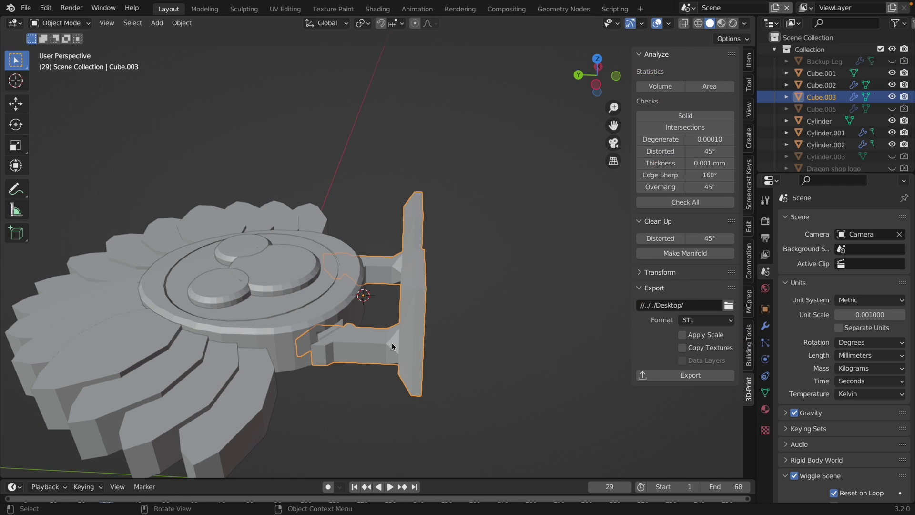
click(731, 304)
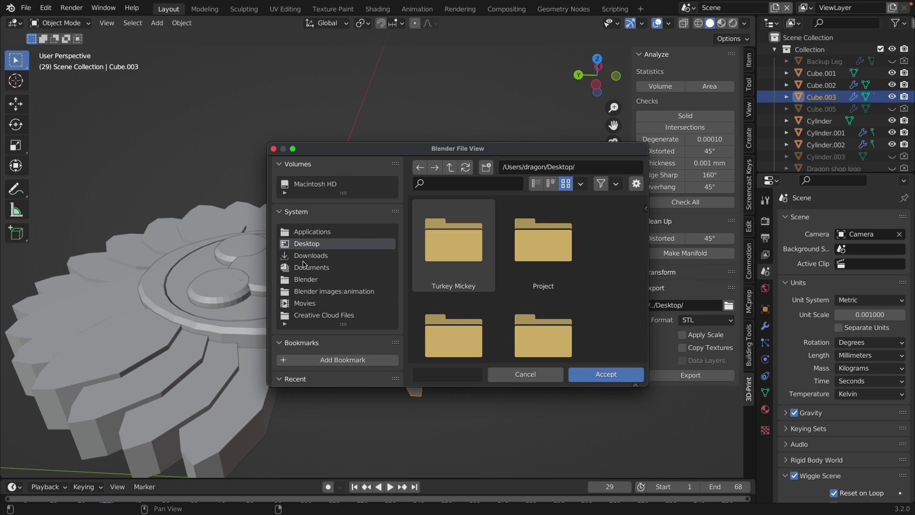
click(306, 279)
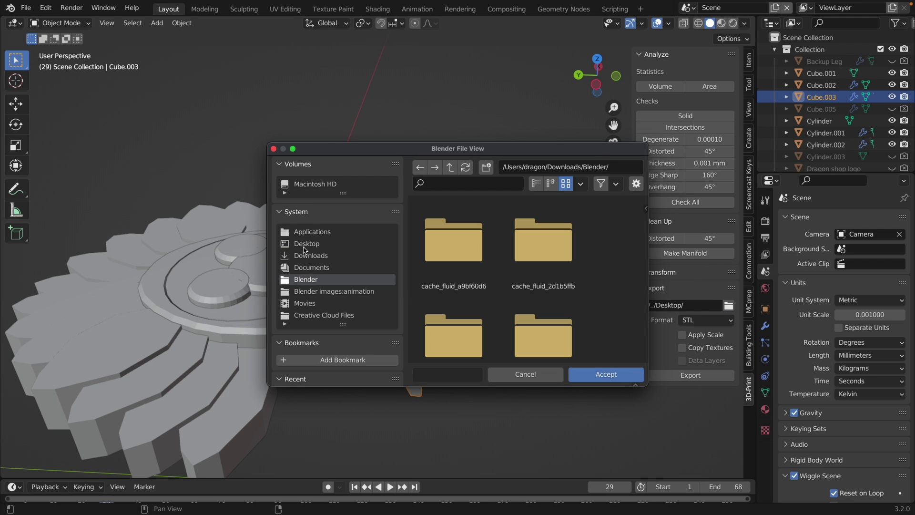
click(304, 248)
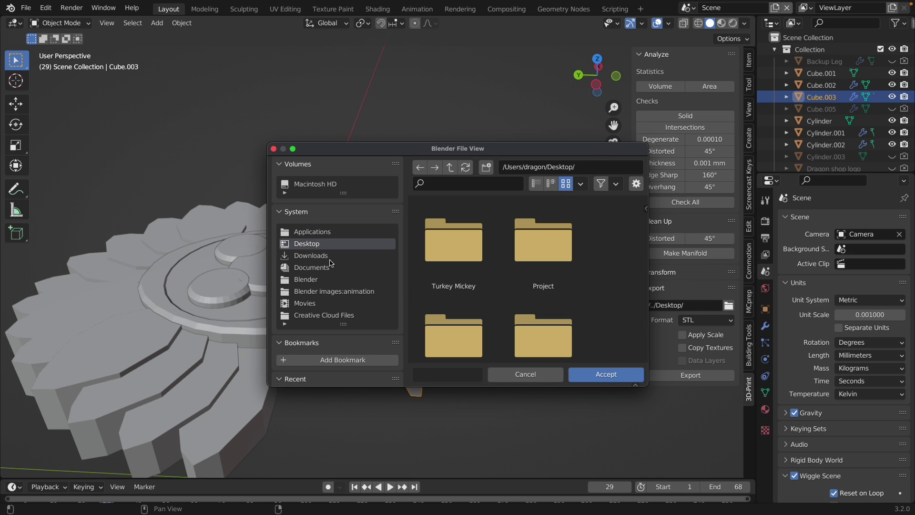
click(598, 379)
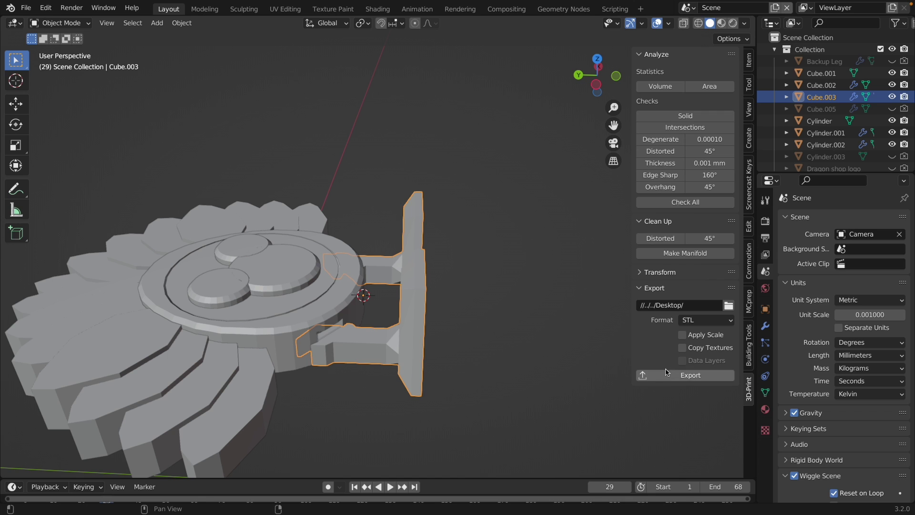
Export the bracket as Turkey 3d print Tutorial-Cube_003.stl and switch to PrusaSlicer.
click(692, 377)
key(n)
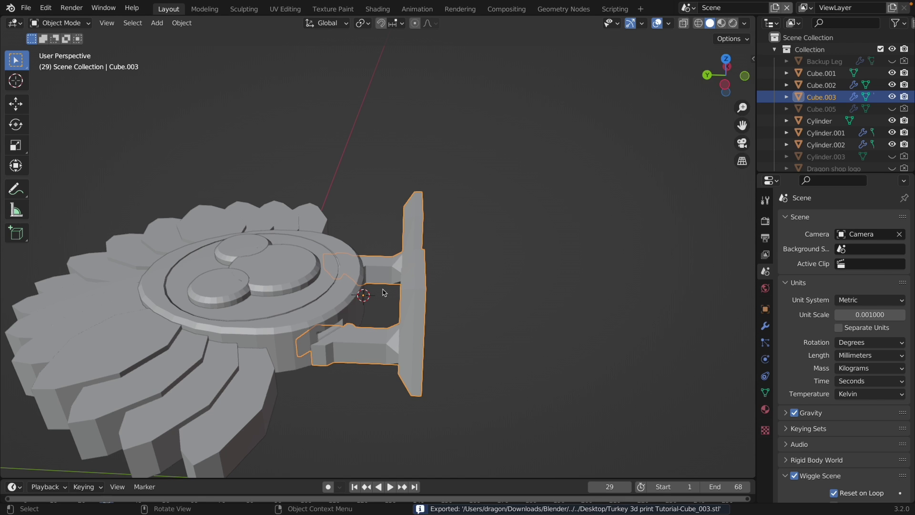
key(ctrl+Right)
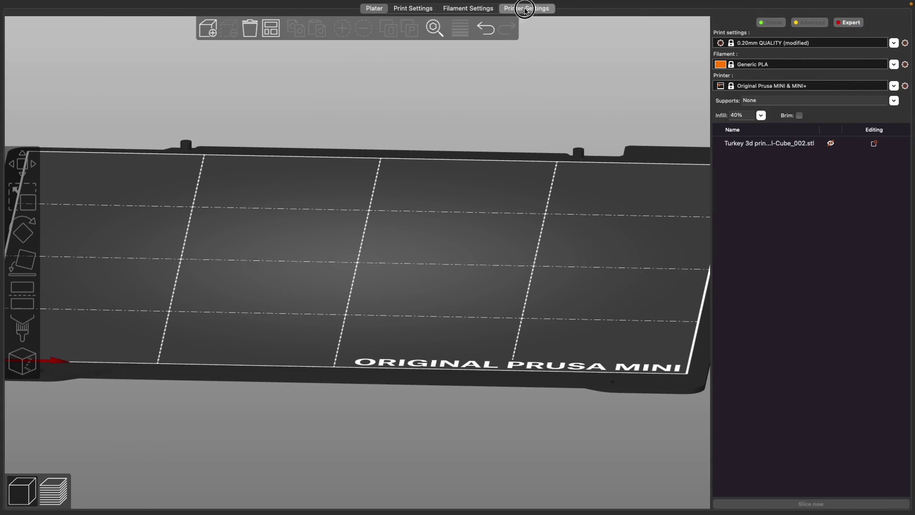
Browse Prusa FFF, Other Vendors and Creality printers in the configuration assistant, then cancel.
click(526, 9)
click(168, 24)
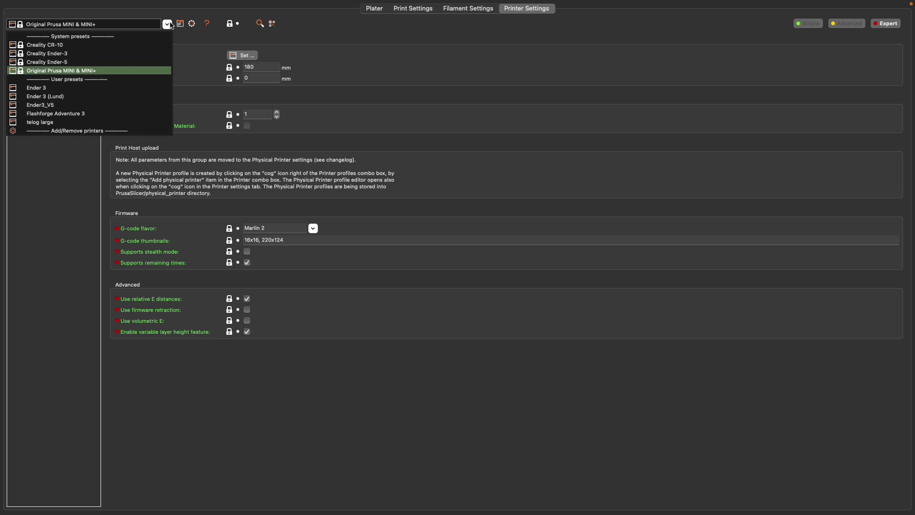
click(71, 131)
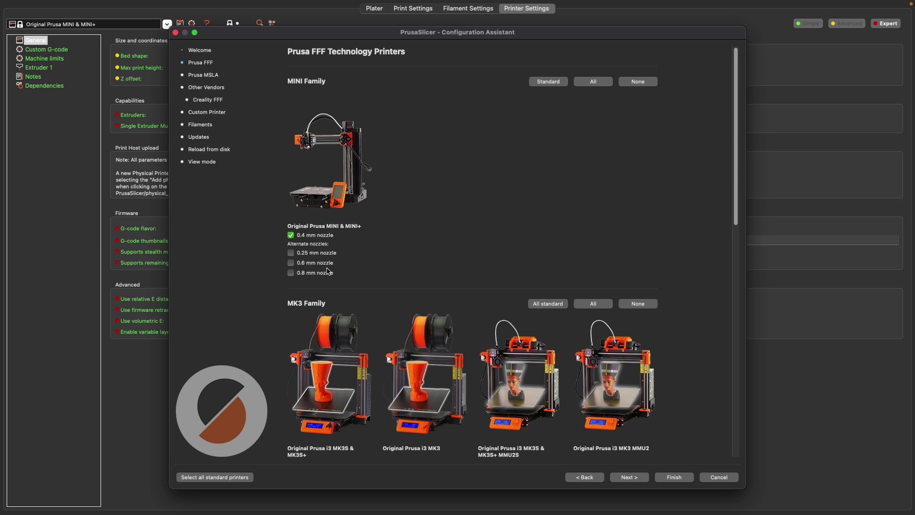
scroll(328, 272, down, 10)
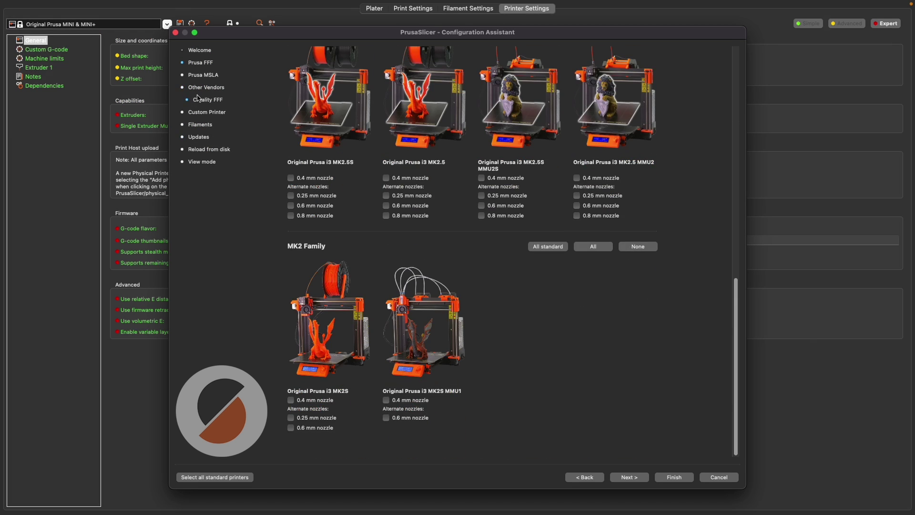
click(198, 88)
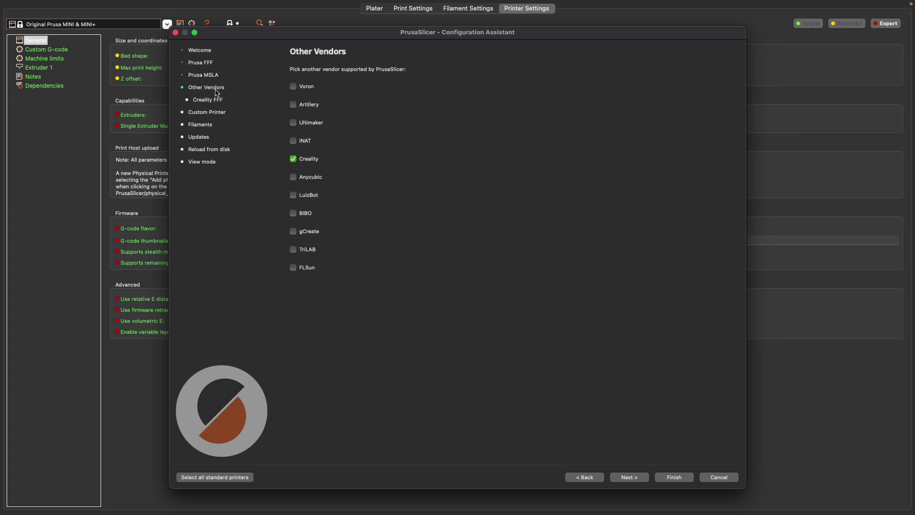
click(207, 101)
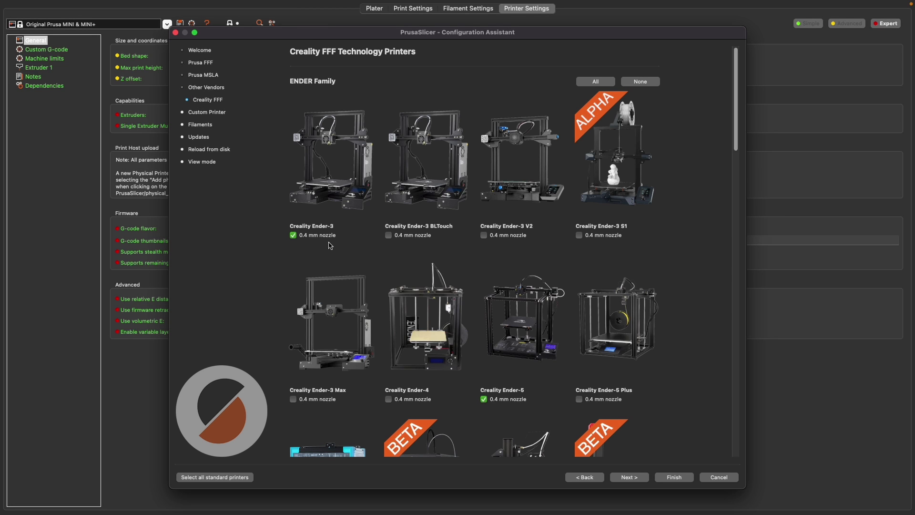
click(719, 477)
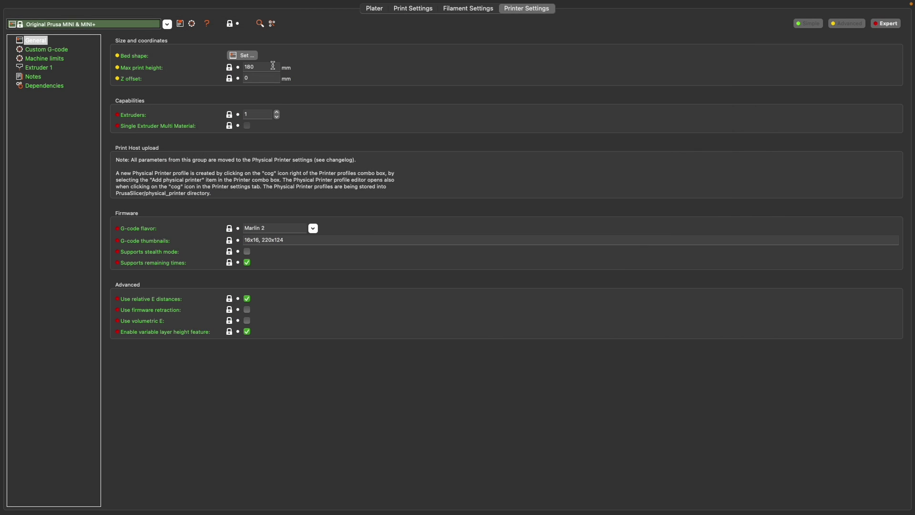
In the 0.20mm QUALITY print profile, set skirt Loops (minimum) to 0.
click(395, 8)
click(30, 49)
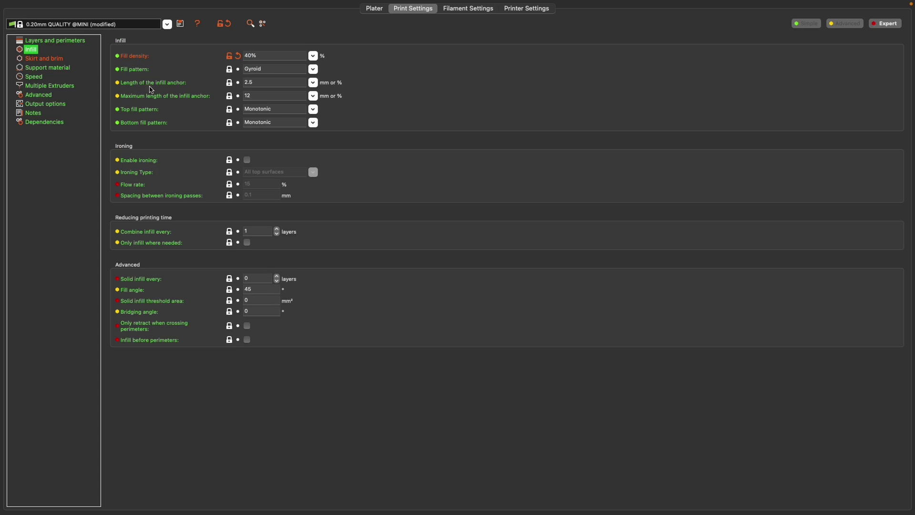
click(51, 41)
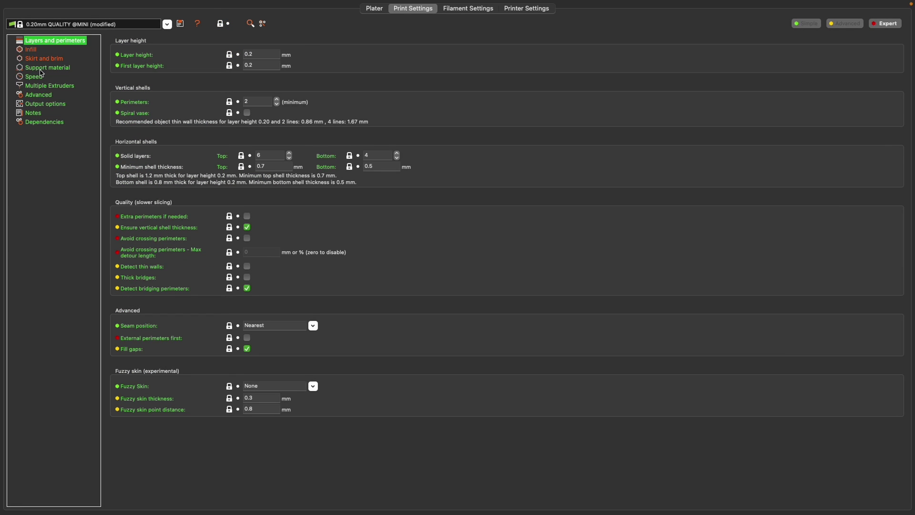
click(41, 59)
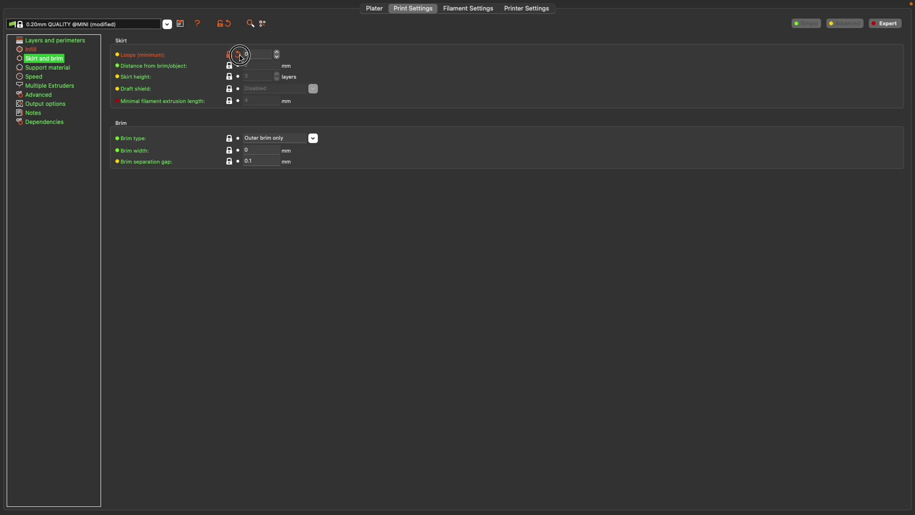
click(239, 55)
click(278, 57)
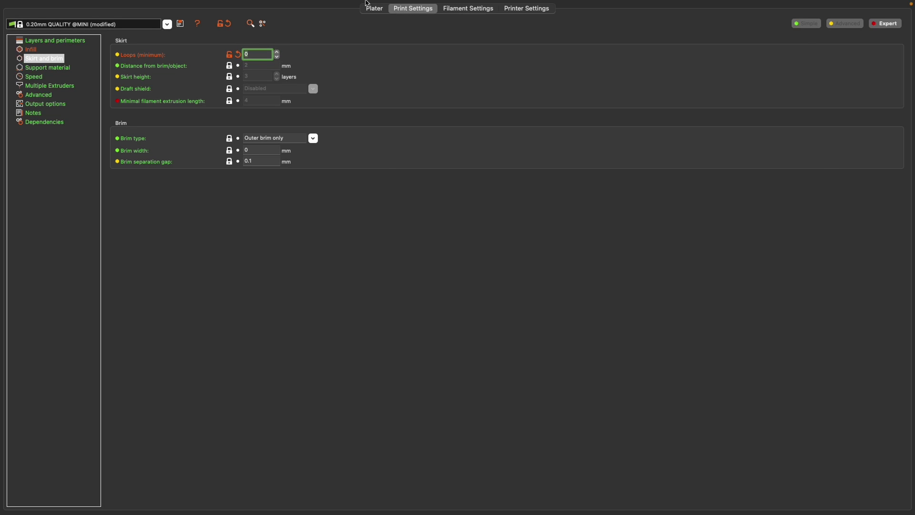
click(375, 9)
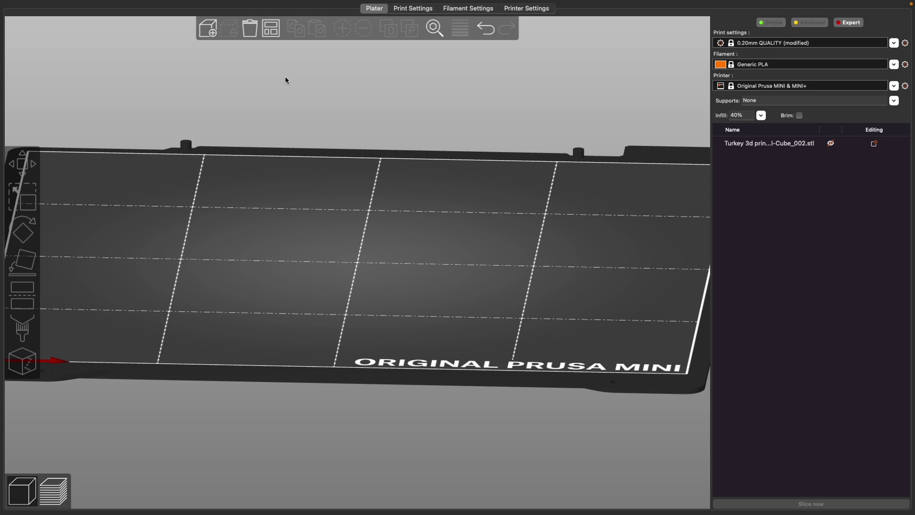
Add Turkey 3d print Tutorial-Cube_003.stl to the Prusa MINI bed.
click(207, 30)
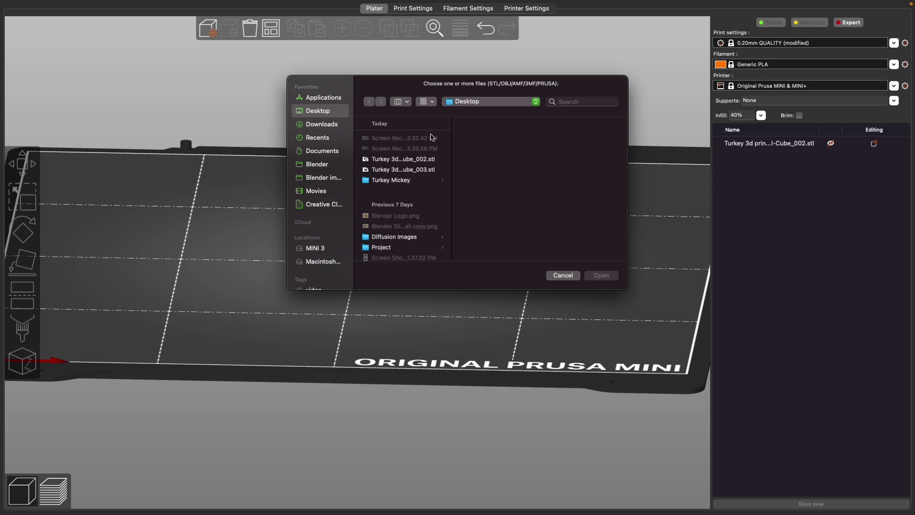
click(397, 171)
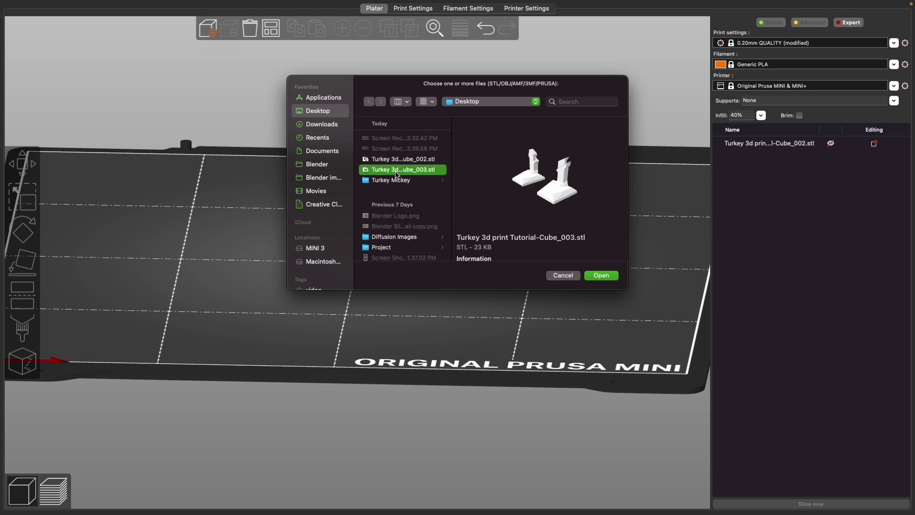
click(601, 276)
Lay the leg models flat on their bases with Place on Face.
drag(460, 322, 499, 344)
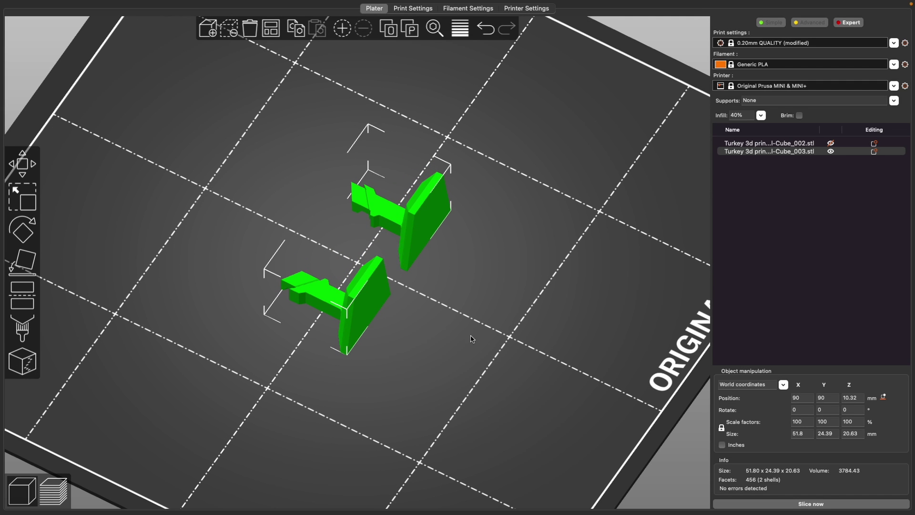
key(f)
click(374, 292)
drag(507, 327, 467, 302)
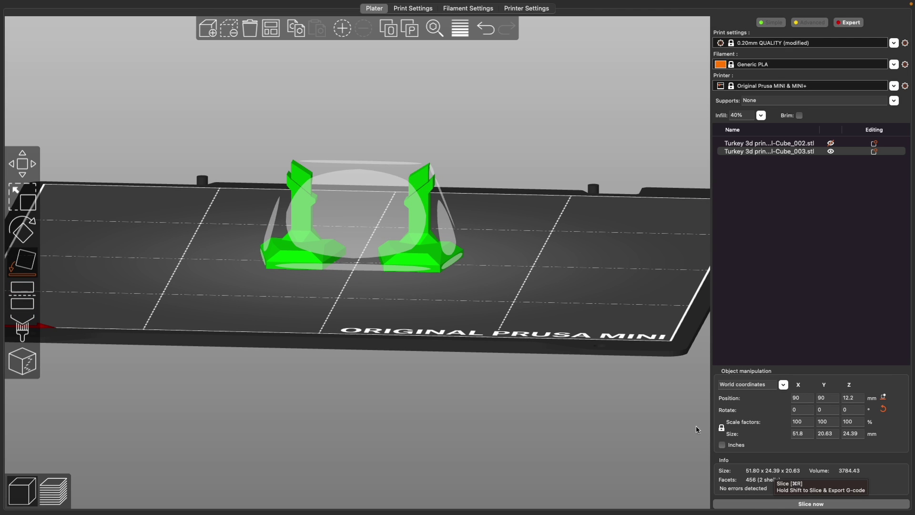
Slice the leg models and inspect the 27-minute, 3.33 g toolpath preview from several angles.
click(766, 505)
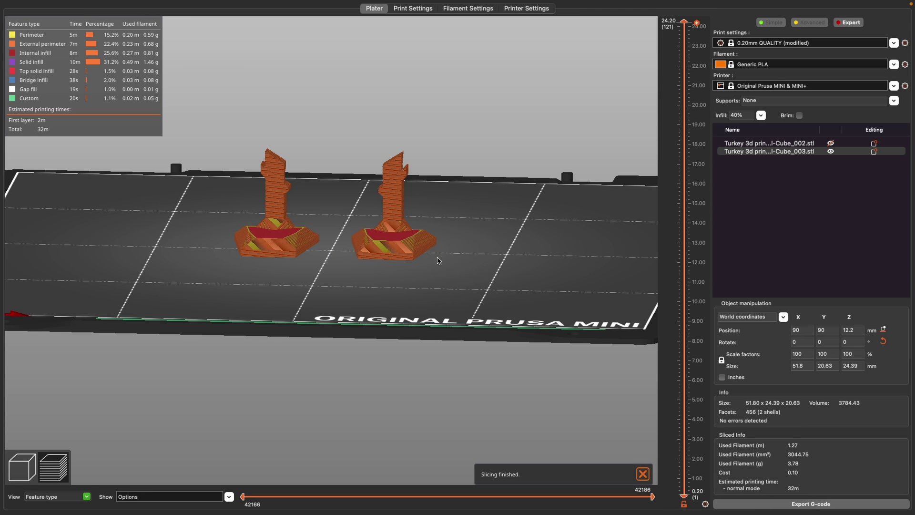
key(1)
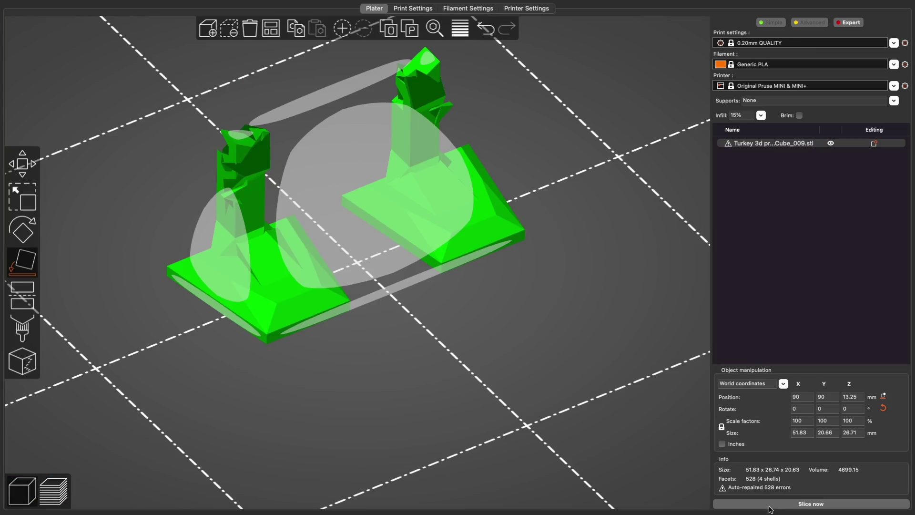
click(770, 505)
drag(380, 292, 425, 269)
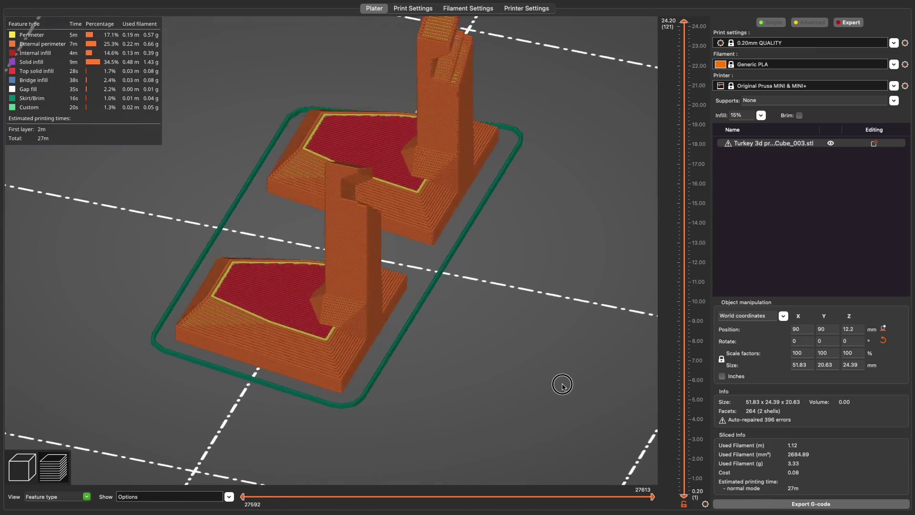
drag(563, 386, 405, 302)
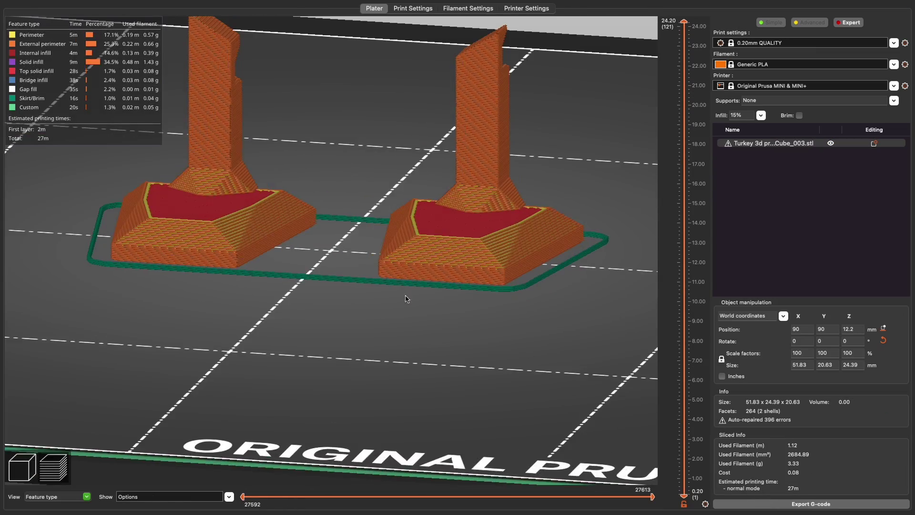
scroll(336, 252, down, 3)
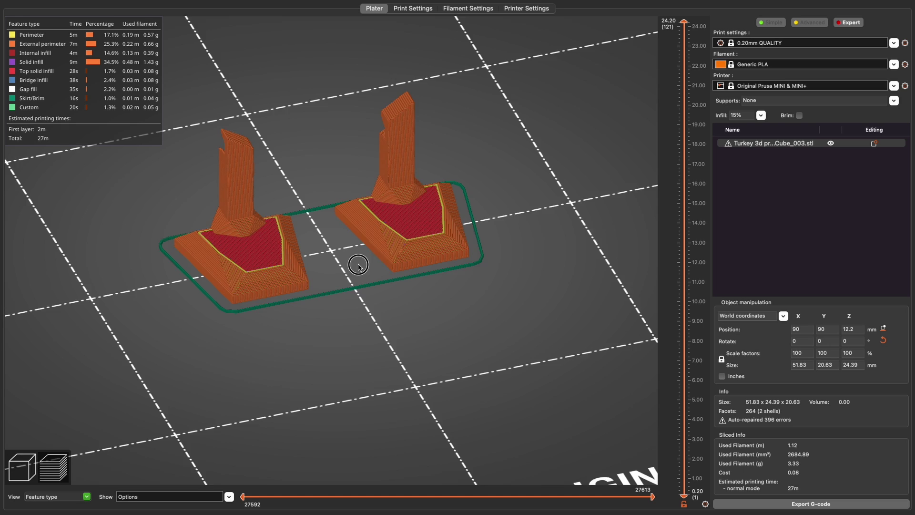
drag(358, 266, 365, 266)
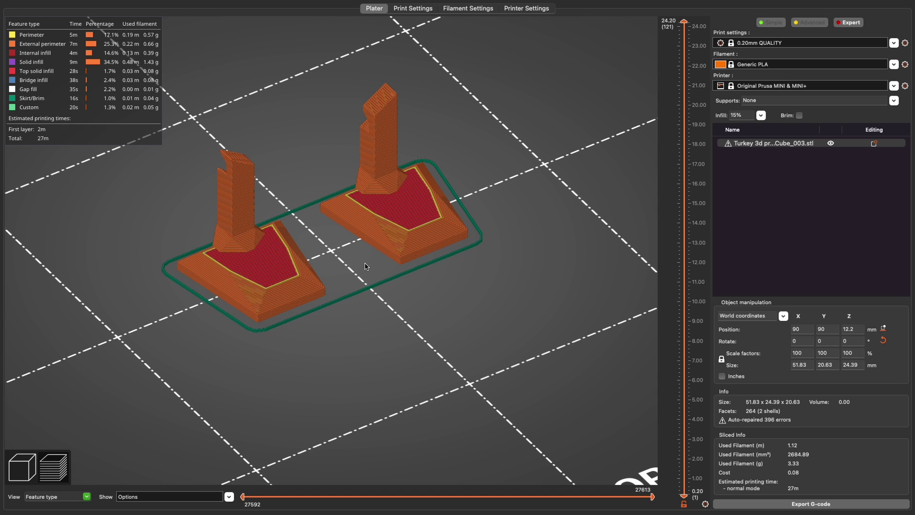
key(ctrl+Right)
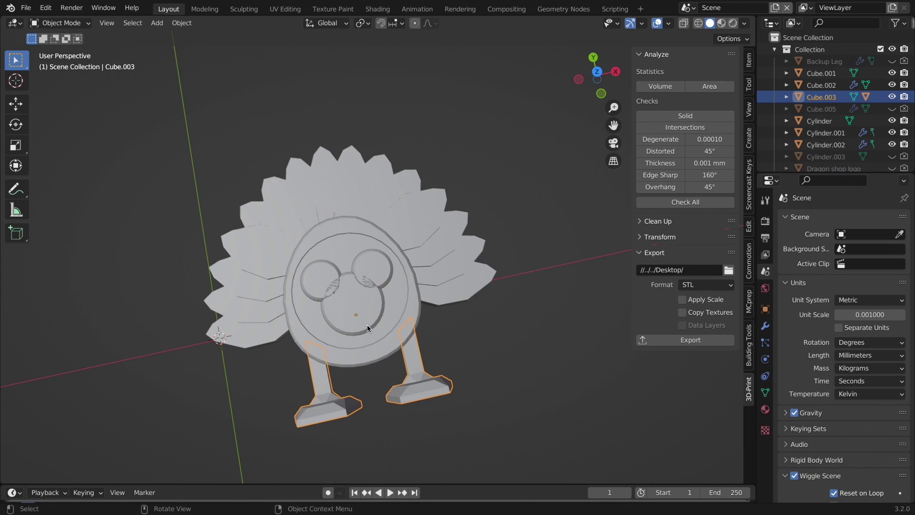
Turn on Face Orientation in the viewport overlays so inside-out leg faces show red.
middle_drag(367, 328, 467, 68)
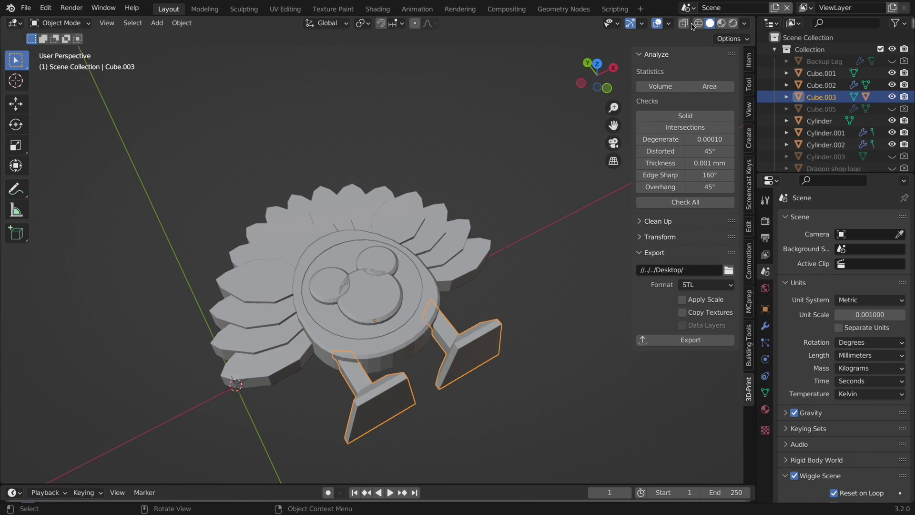
click(668, 24)
click(595, 236)
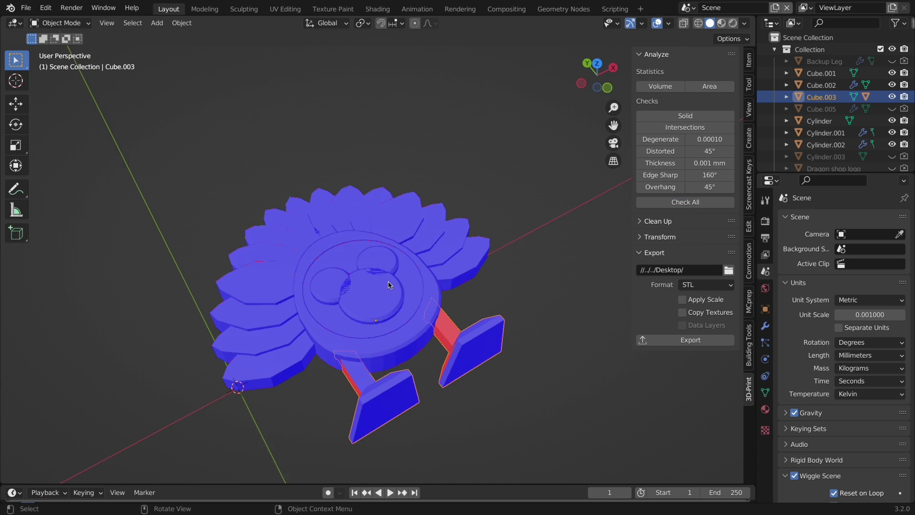
middle_drag(396, 248, 426, 291)
Select the whole leg mesh in Edit Mode and recalculate its normals outside.
key(Tab)
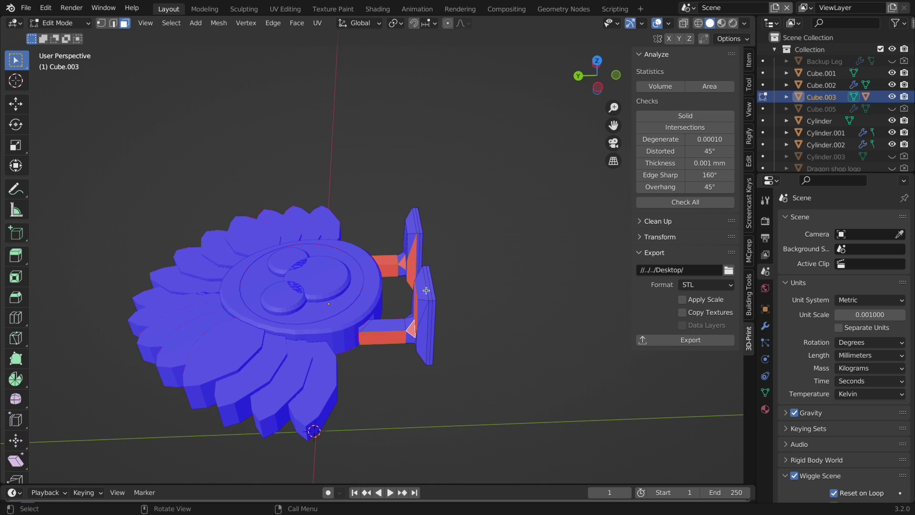
key(a)
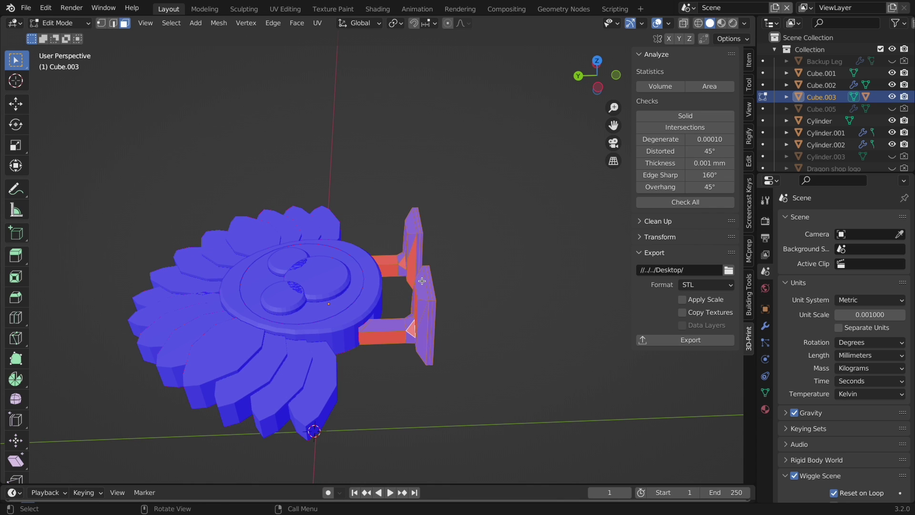
key(alt+n)
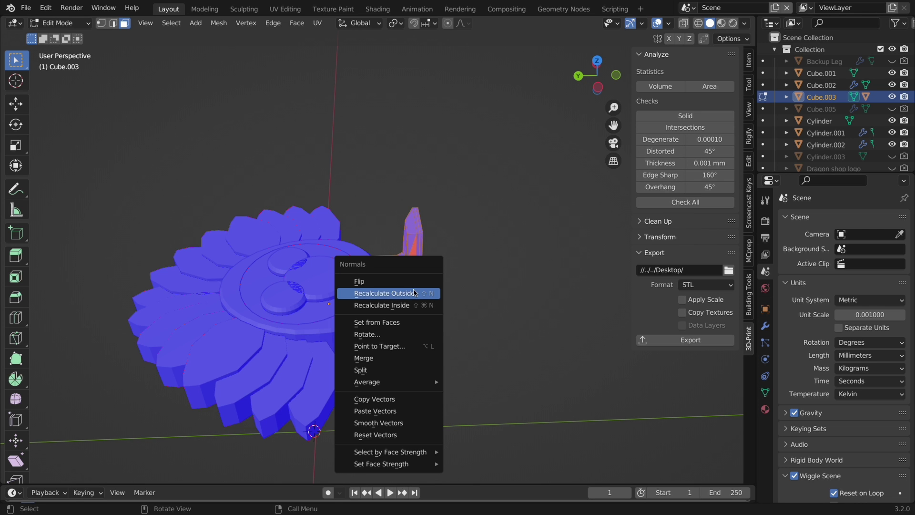
click(414, 293)
Flip the normal of the remaining red triangle face and return to Object Mode.
middle_drag(414, 292, 455, 265)
key(alt+n)
key(f)
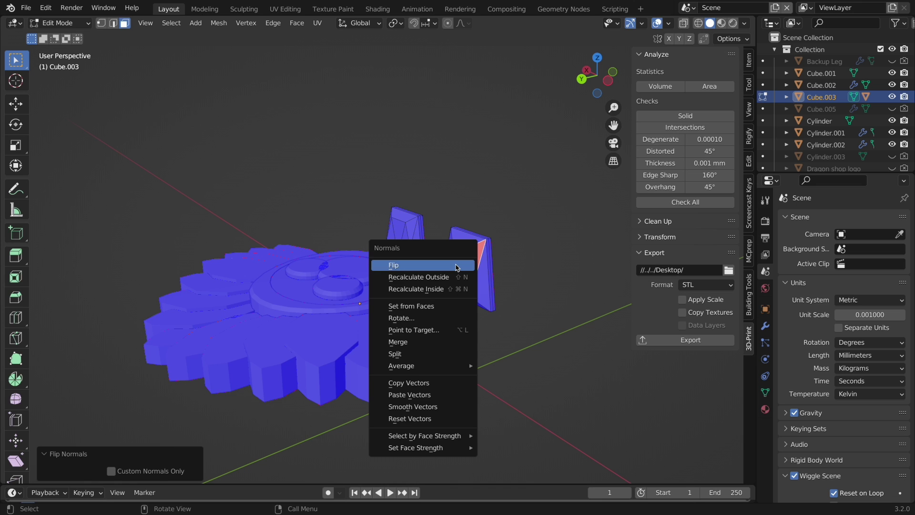
click(457, 266)
key(Tab)
mouse_move(500, 273)
middle_down()
mouse_move(453, 266)
mouse_move(477, 286)
mouse_move(500, 276)
middle_up()
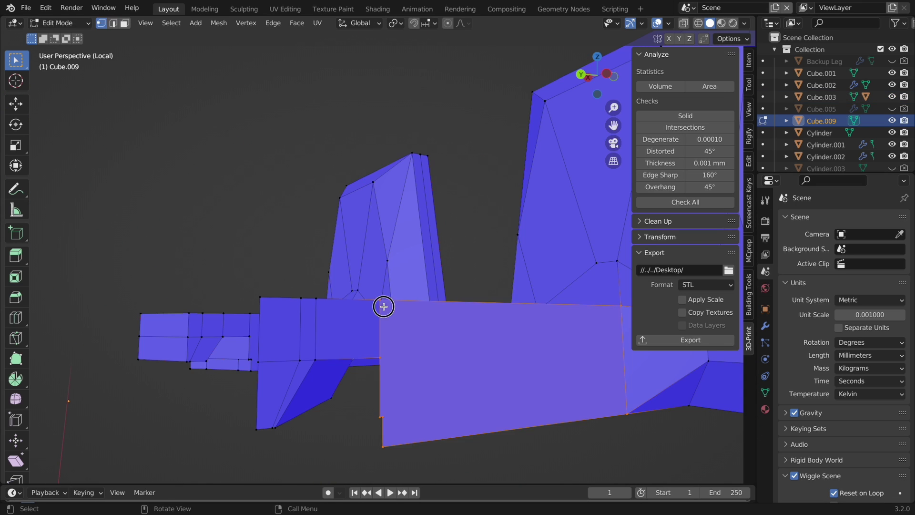
Rip an edge of the Cube.009 leg bracket apart.
click(384, 303)
key(g)
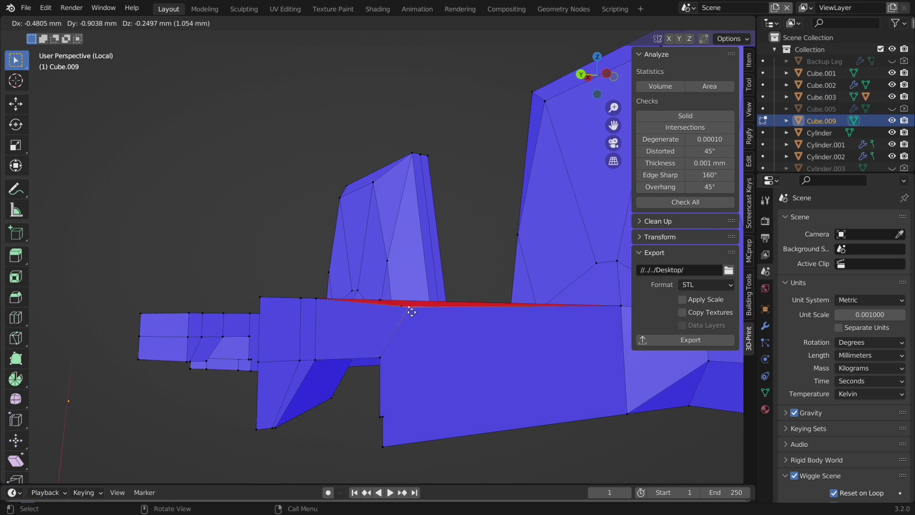
click(407, 308)
middle_drag(407, 309, 411, 314)
key(Tab)
Extrude the bracket faces along their normals and rip another edge to open a hole.
scroll(409, 314, down, 4)
key(Tab)
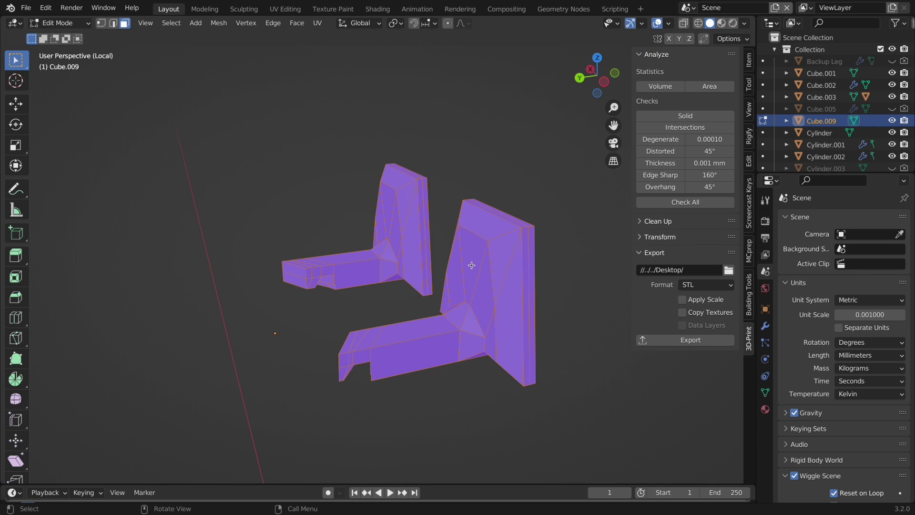
key(alt+e)
click(471, 263)
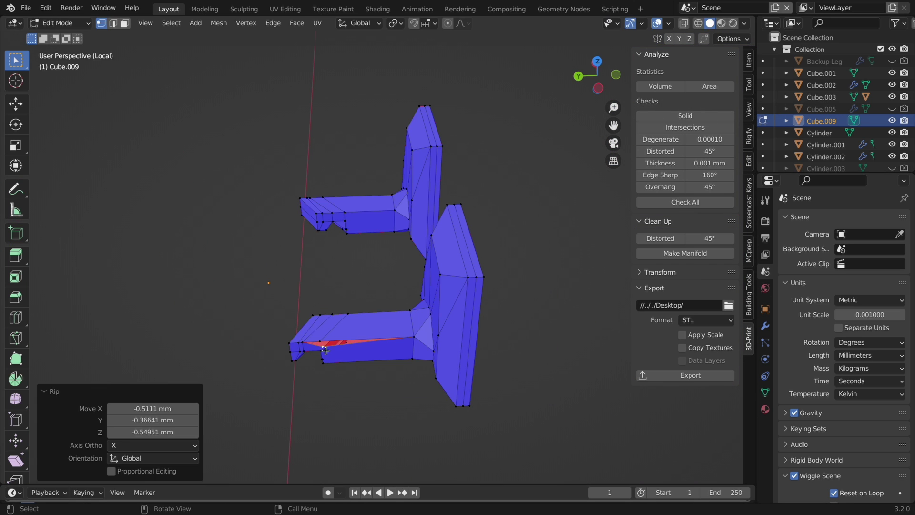
key(v)
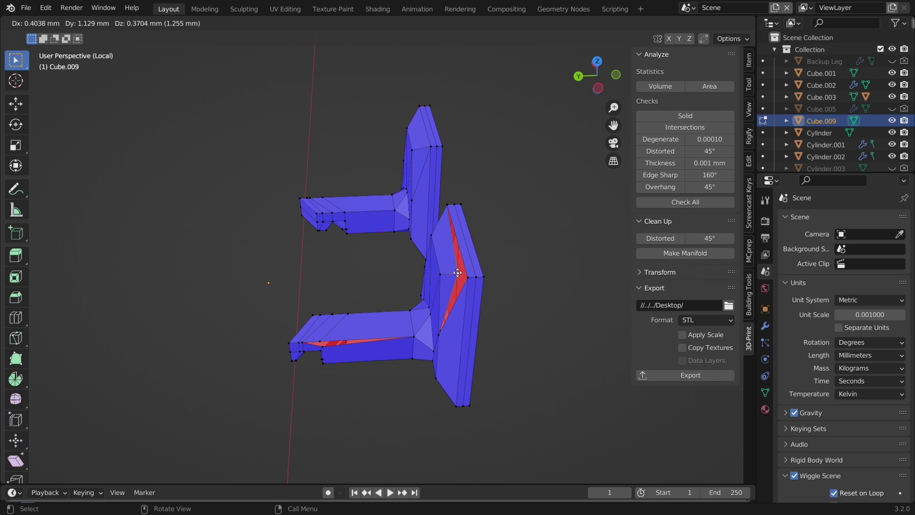
click(484, 279)
Run Make Manifold from Object Mode to repair the holes, then undo the last repair step.
key(Tab)
middle_drag(484, 279, 411, 300)
click(676, 252)
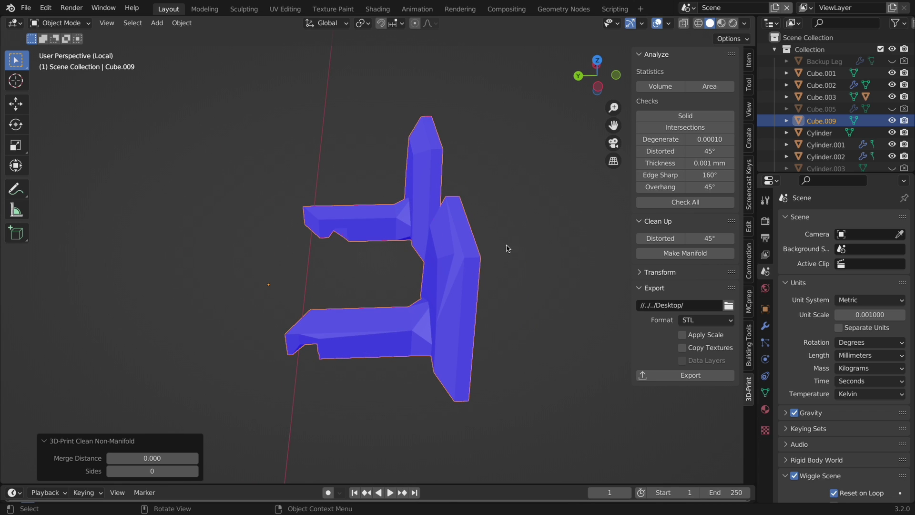
key(ctrl+z)
Undo a change to the bracket mesh in Edit Mode and return to Object Mode.
key(Tab)
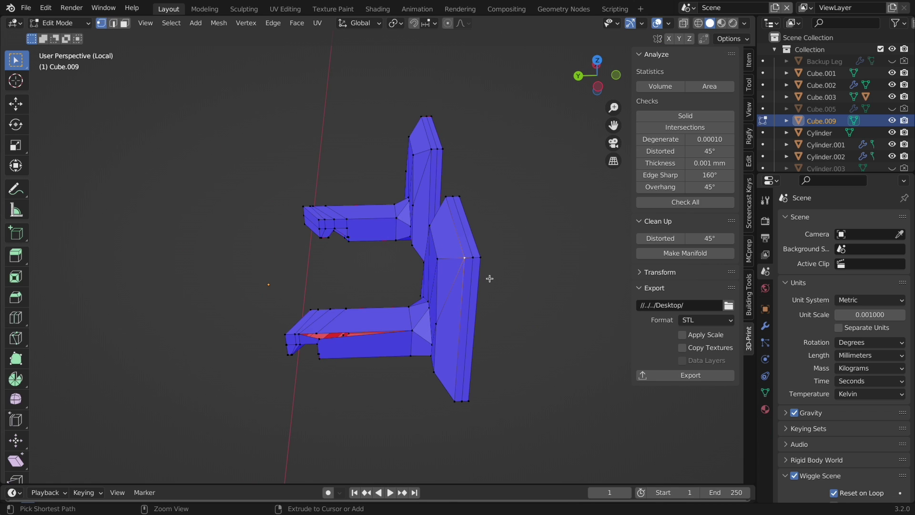
key(ctrl+z)
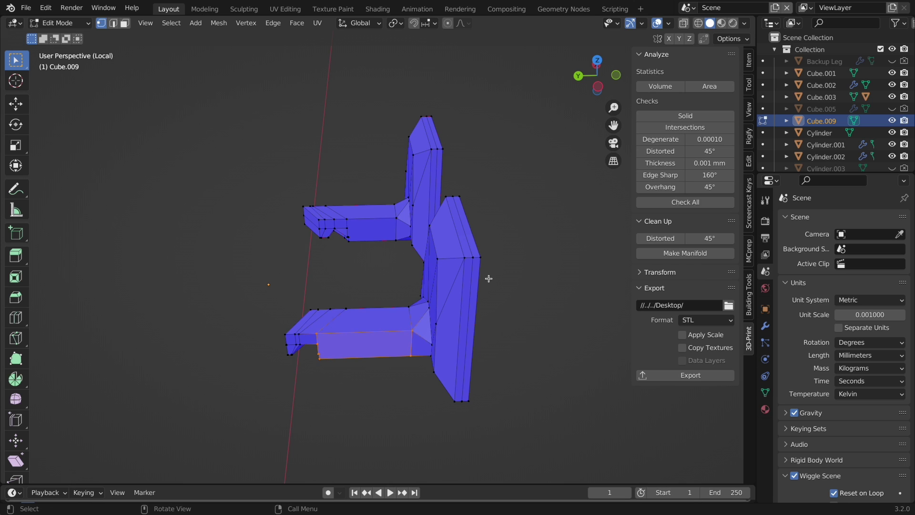
middle_drag(489, 279, 494, 278)
key(Tab)
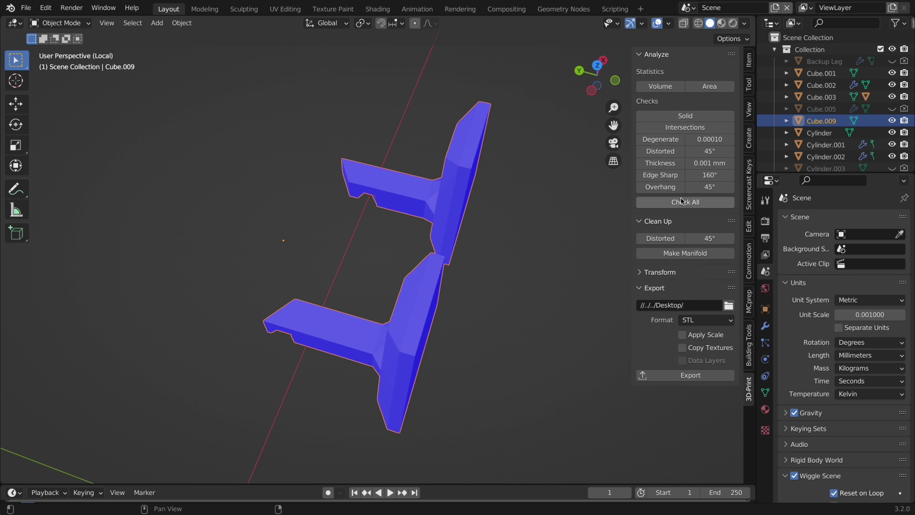
Run Check All and Volume: zero non-manifold edges, 3719.4421 mm³; then hide the sidebar.
click(681, 201)
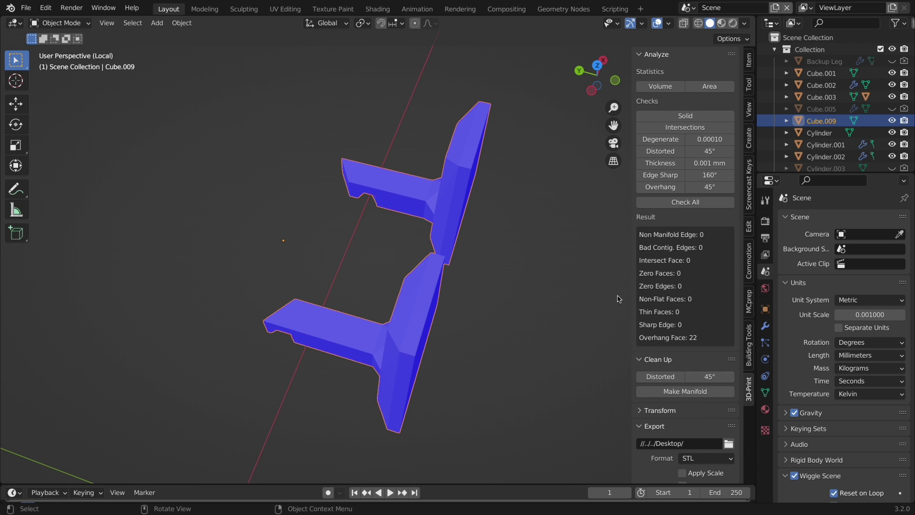
click(658, 89)
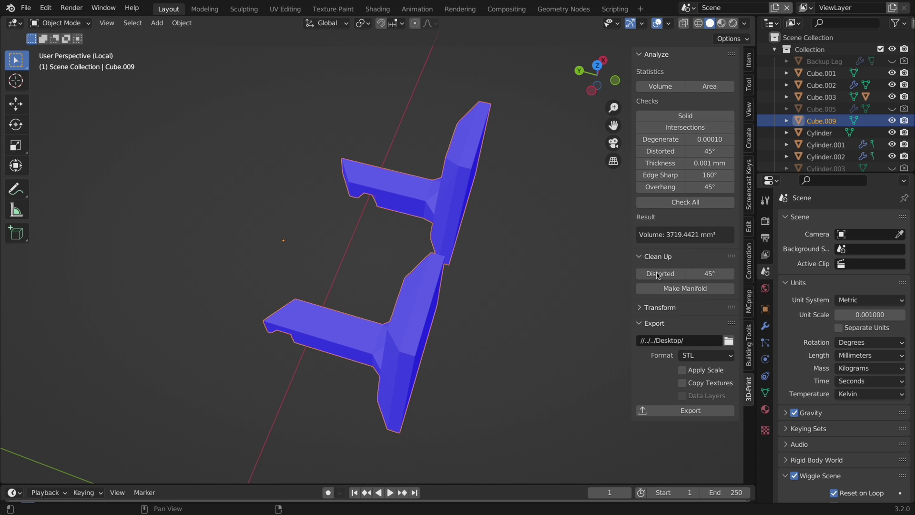
middle_drag(261, 273, 261, 273)
key(n)
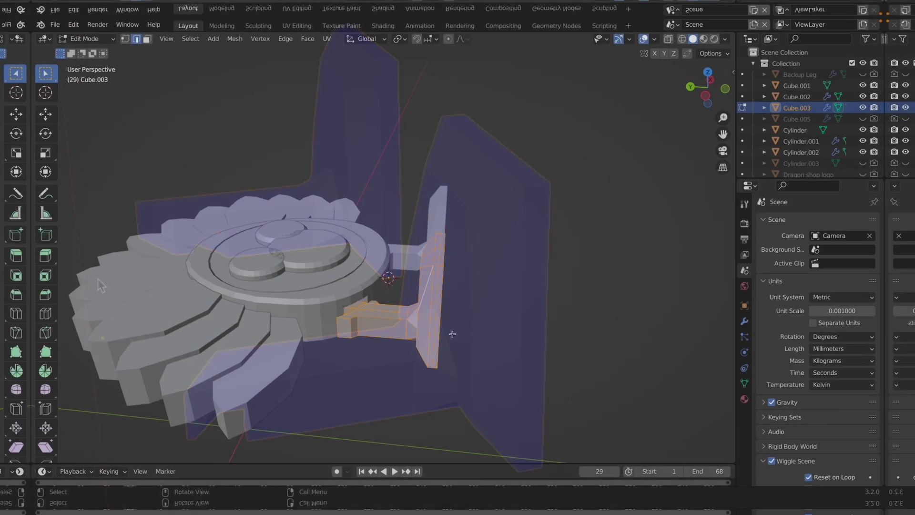
Duplicate the bracket geometry, then cancel and undo the duplicate.
key(shift+d)
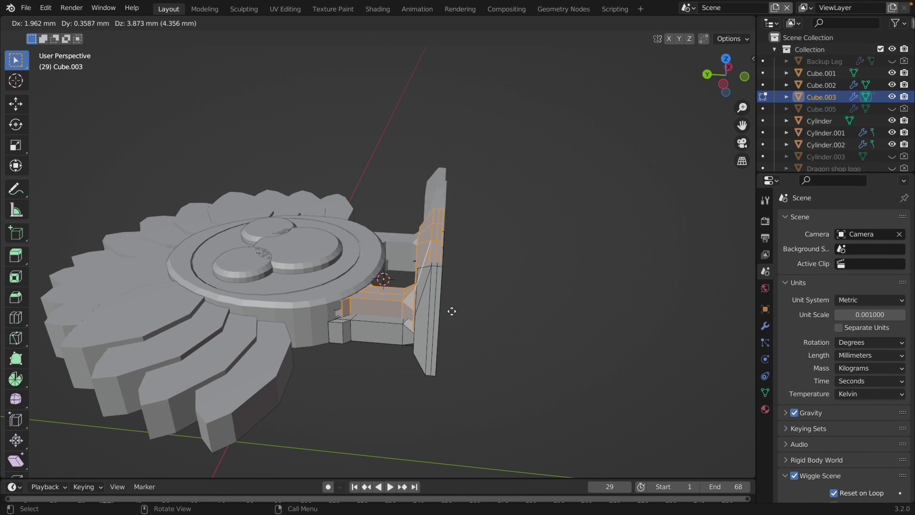
right_click(455, 297)
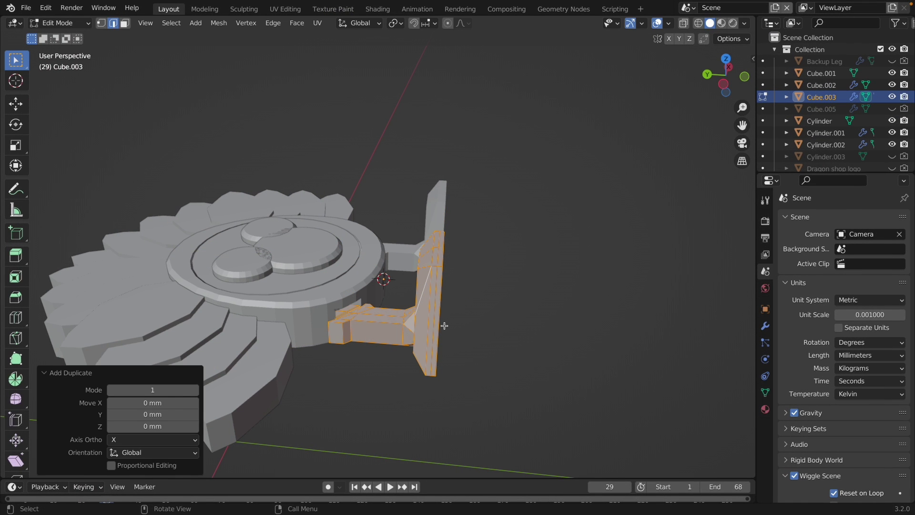
key(ctrl+z)
click(486, 351)
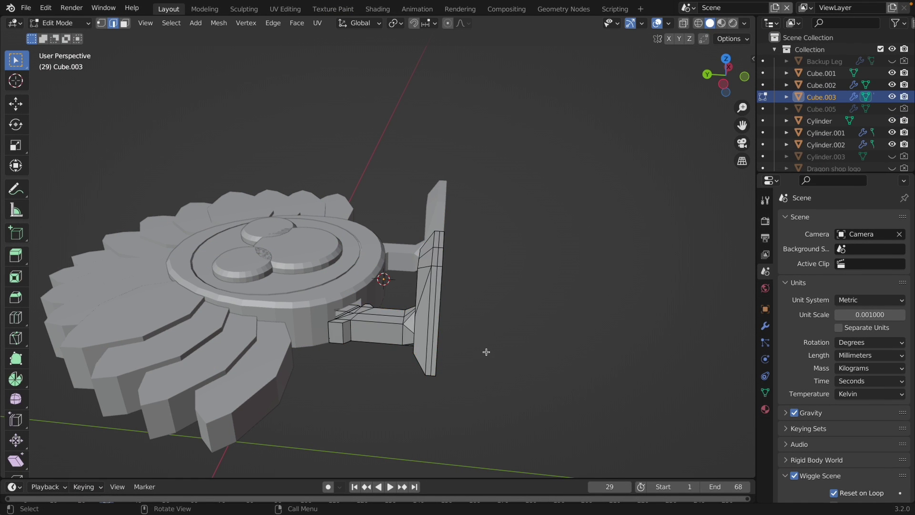
Merge the Cube.003 bracket's vertices by distance, removing 116 overlapping vertices.
key(a)
key(m)
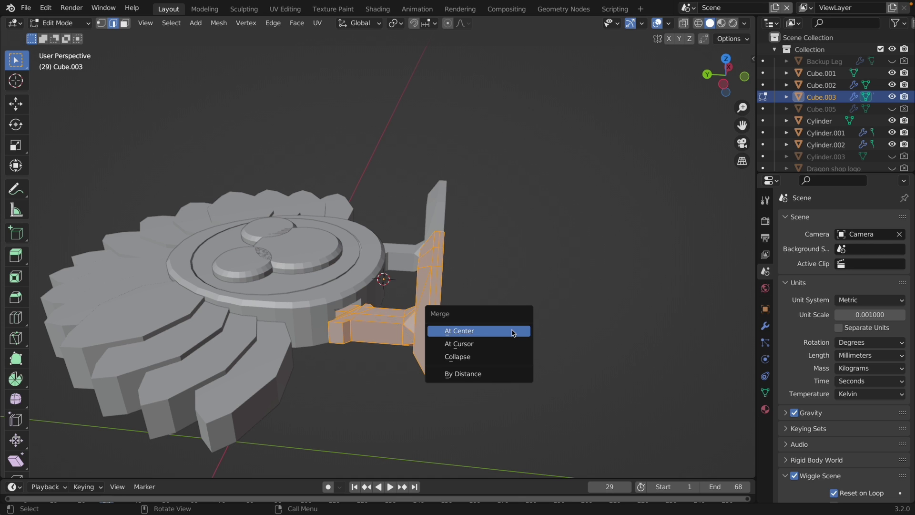
click(460, 375)
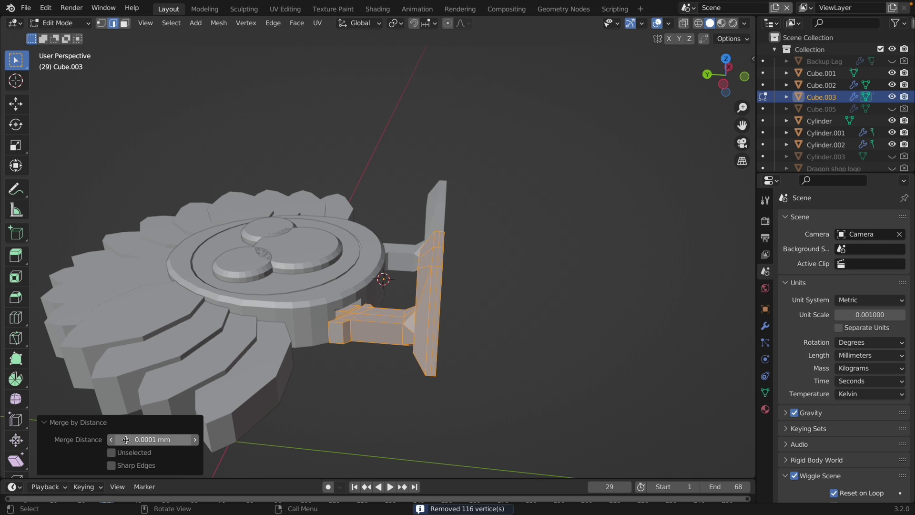
click(482, 367)
middle_drag(482, 368, 483, 371)
key(Tab)
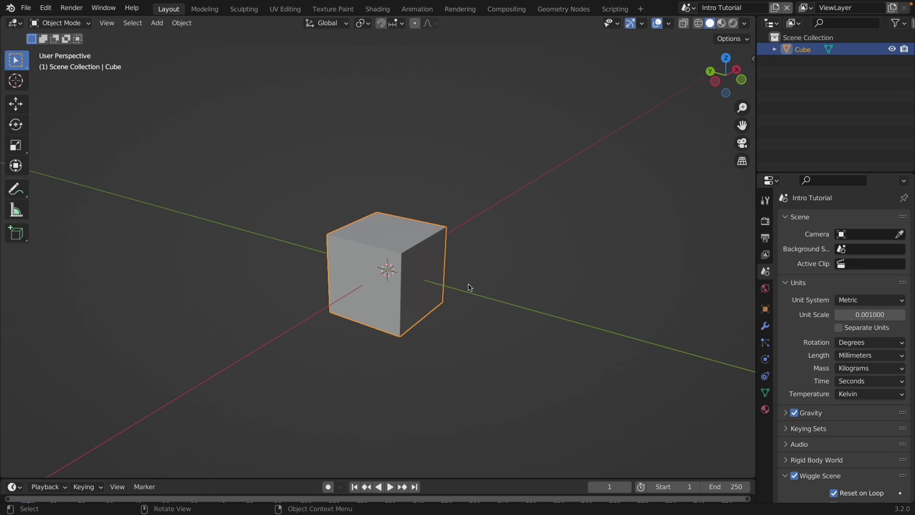
Edit the cube in see-through view and extrude its faces along their normals.
middle_drag(470, 286, 461, 284)
key(Tab)
key(shift+z)
key(alt+e)
click(453, 302)
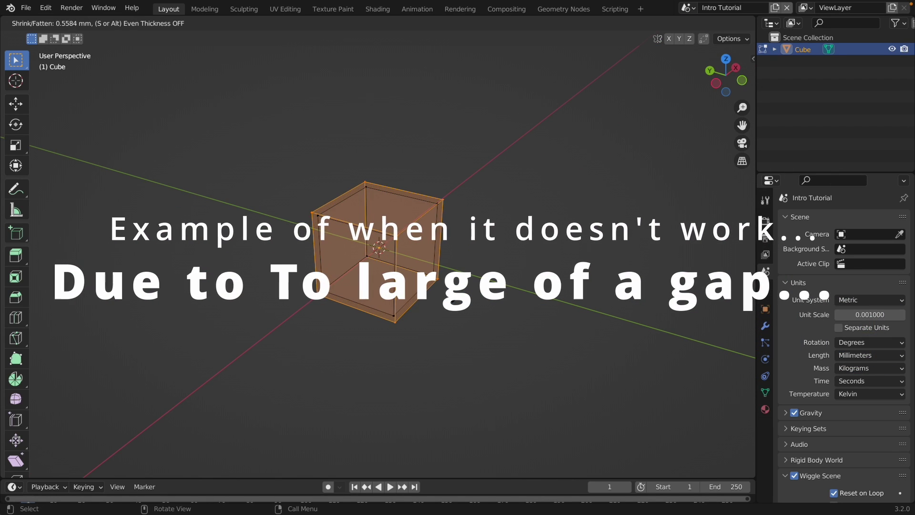
Offset the cube faces 0.16 mm, then Merge by Distance, which removes 0 vertices.
click(453, 301)
middle_drag(453, 301, 551, 301)
key(n)
key(n)
key(m)
click(453, 296)
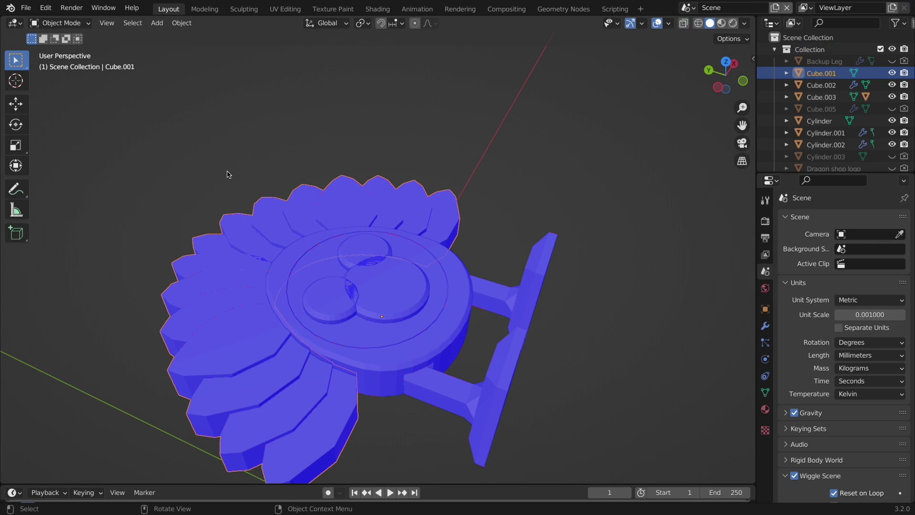
Box-select the gear parts with Cube.002 active and export them from the 3D-Print panel as STL.
drag(208, 172, 360, 379)
middle_drag(360, 379, 363, 316)
shift+click(362, 309)
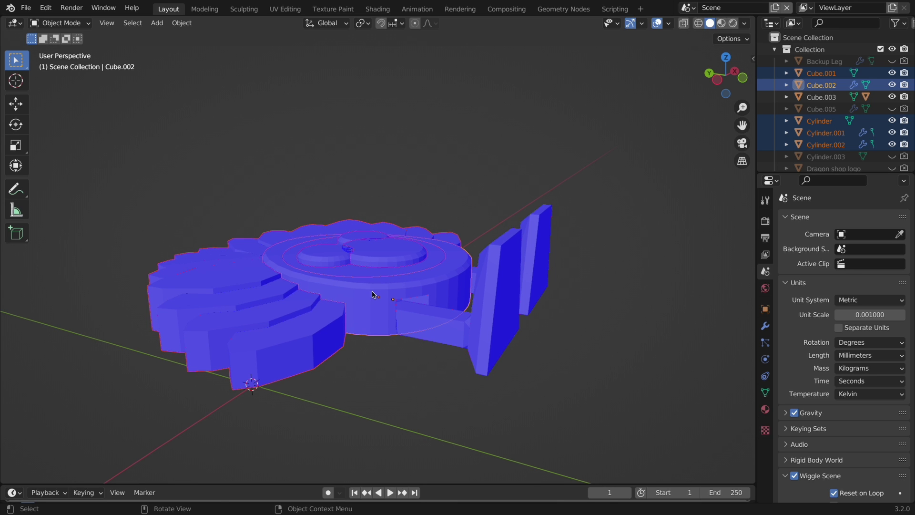
mouse_move(372, 294)
middle_down()
mouse_move(375, 272)
mouse_move(380, 301)
middle_up()
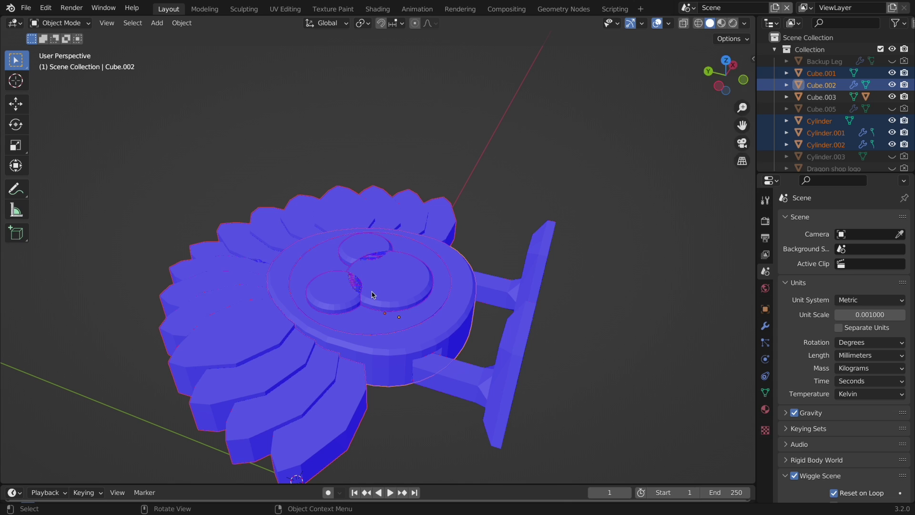
key(n)
click(674, 410)
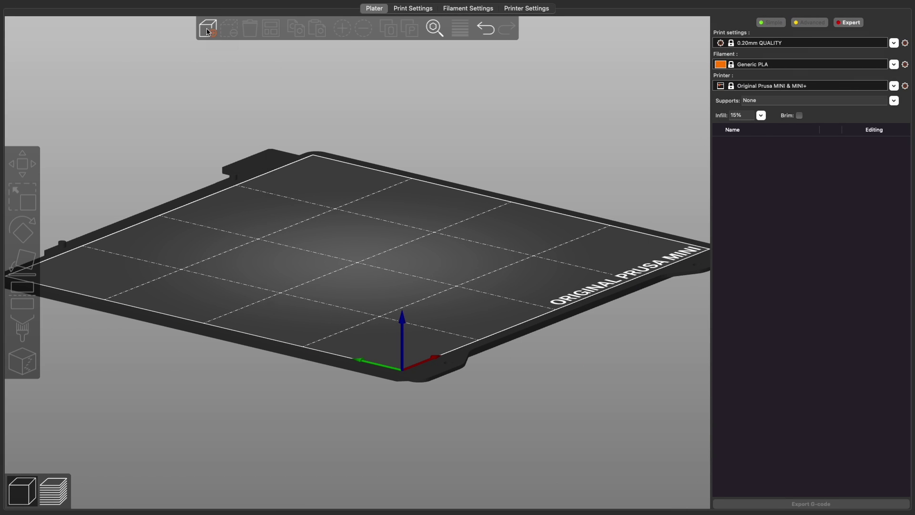
Load the Turkey 3d print Tutorial-Cube_002.stl file onto the Prusa MINI bed.
click(208, 28)
click(394, 139)
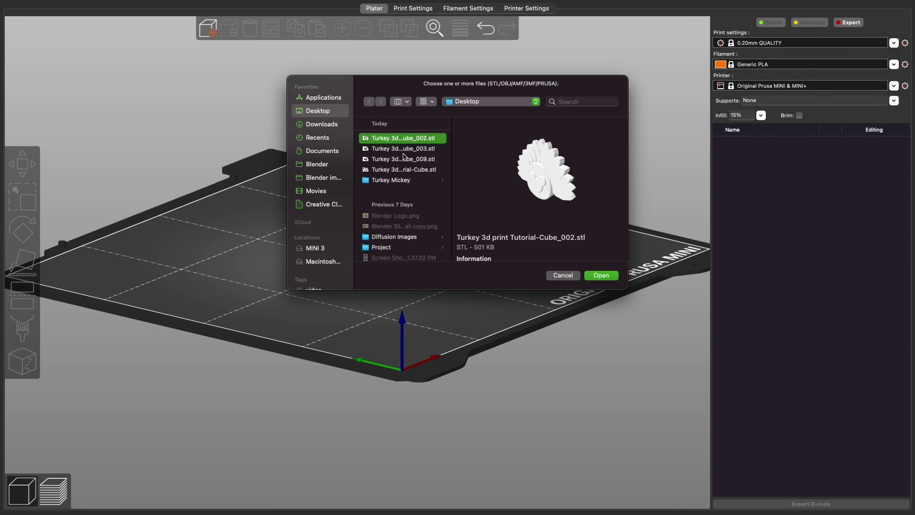
click(601, 276)
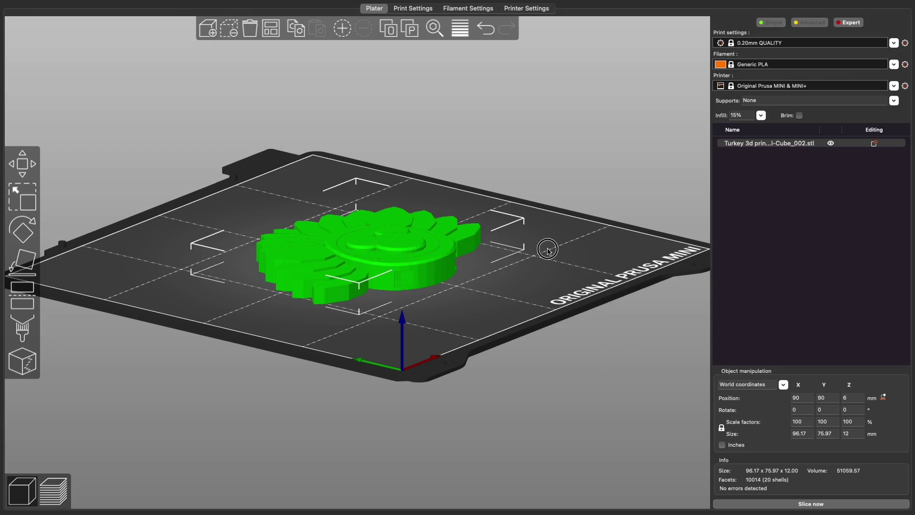
scroll(525, 284, up, 5)
scroll(526, 283, up, 2)
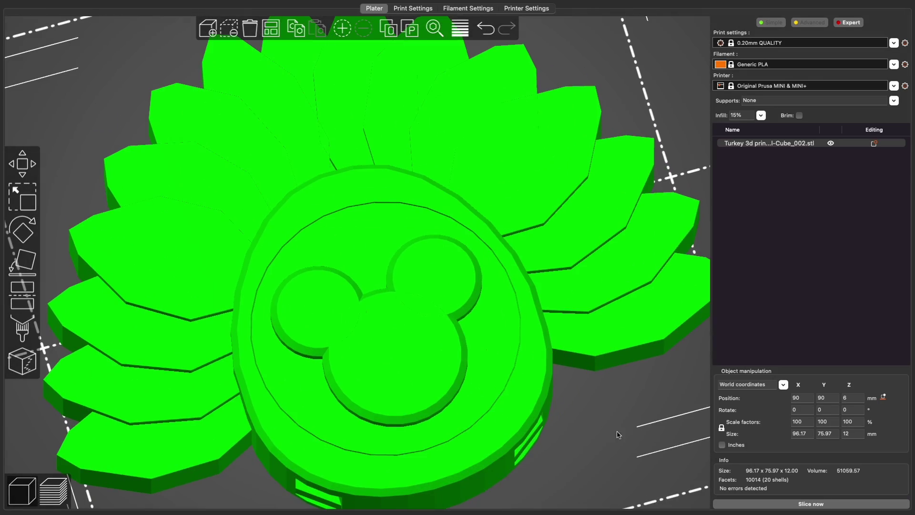
Slice the turkey for a 2h5m, 24.46 g print and inspect layers up to 2.40 mm.
click(752, 503)
scroll(580, 391, up, 5)
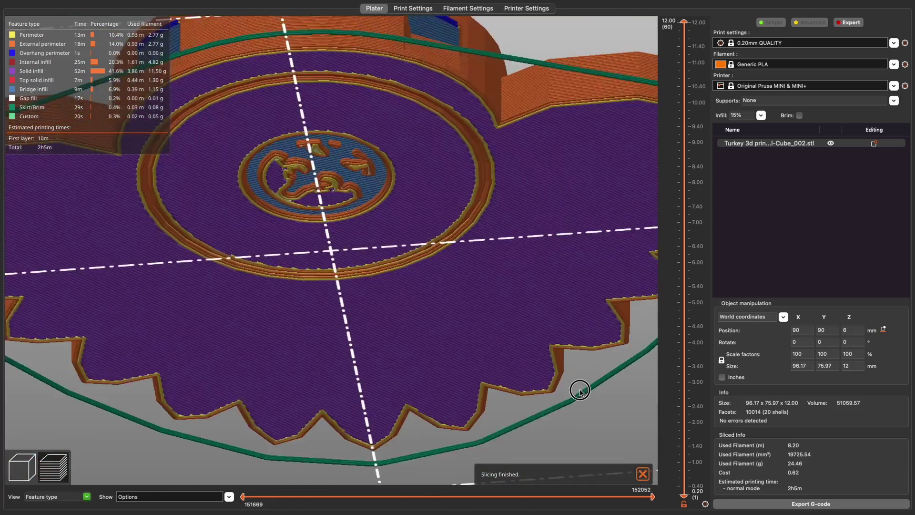
scroll(580, 391, down, 5)
key(1)
scroll(643, 204, up, 5)
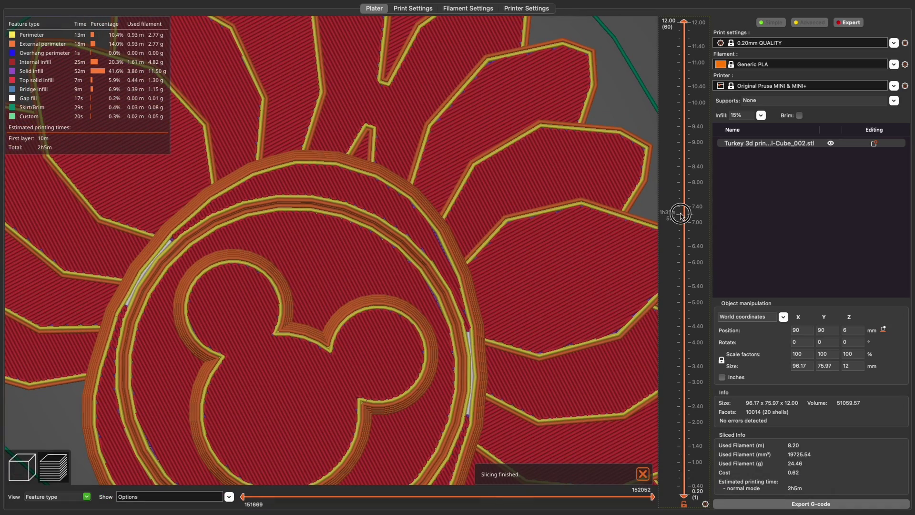
drag(680, 215, 634, 57)
scroll(350, 311, down, 10)
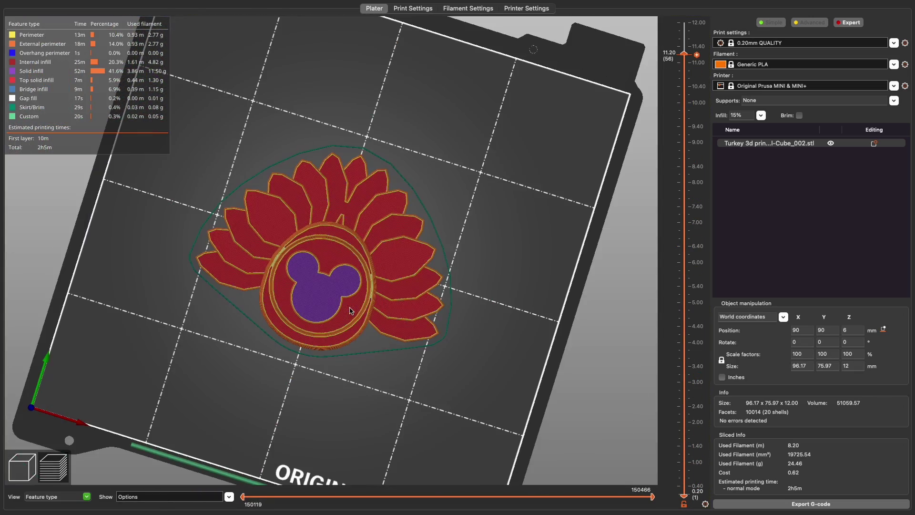
drag(408, 358, 437, 338)
Delete the turkey model from the bed and switch back to Blender.
click(22, 467)
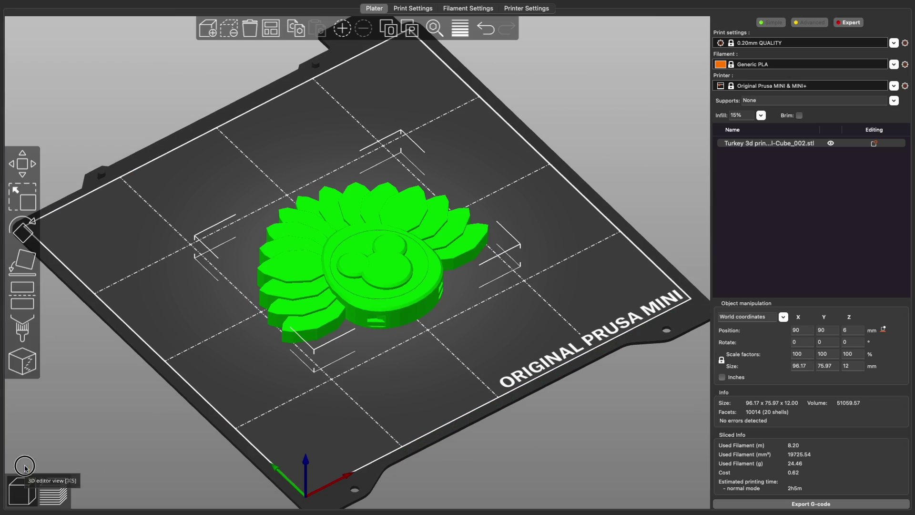
key(Delete)
key(ctrl+Right)
middle_drag(431, 228, 380, 313)
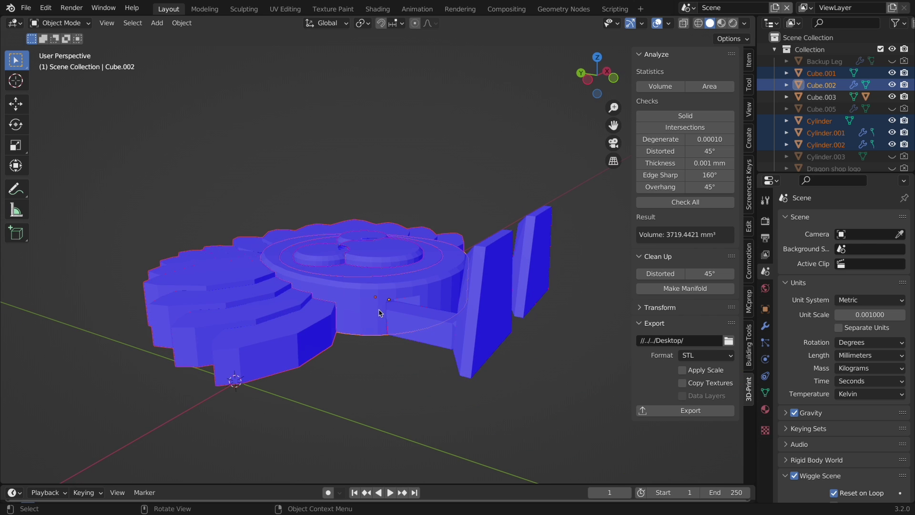
Select only the upright Cube.003 plate and open the Viewport Overlays dropdown.
click(485, 344)
middle_drag(485, 343, 484, 329)
click(670, 24)
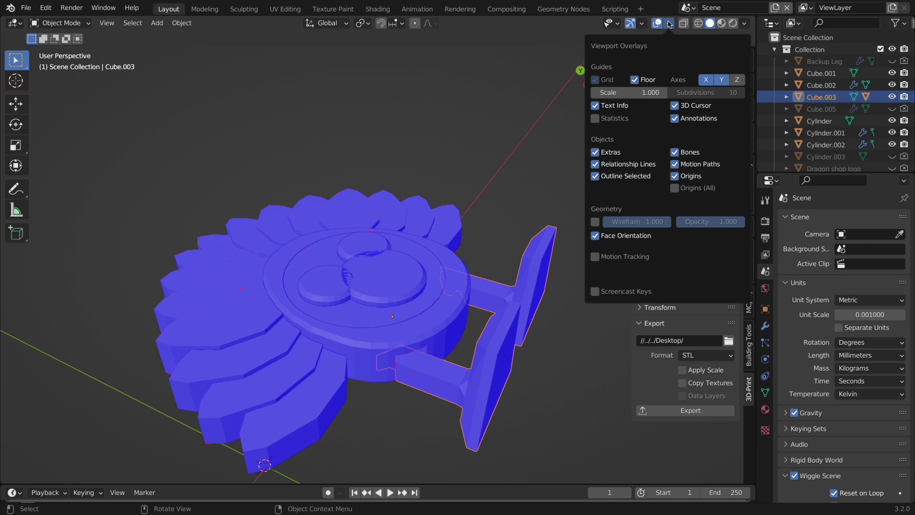